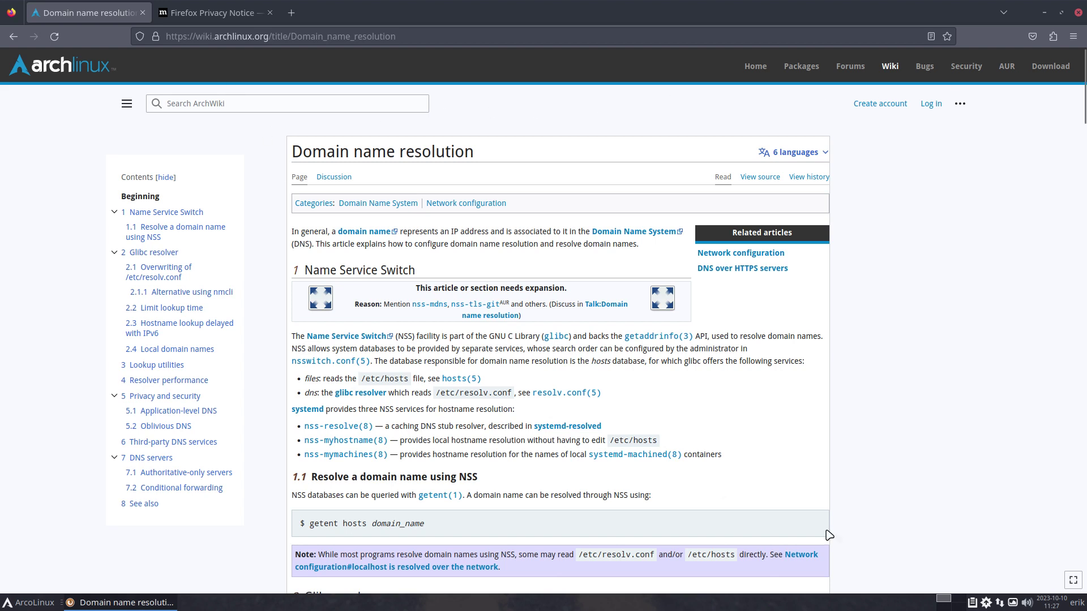
# Check the VPN connection options in the desktop tray's network menu
pyautogui.click(1001, 603)
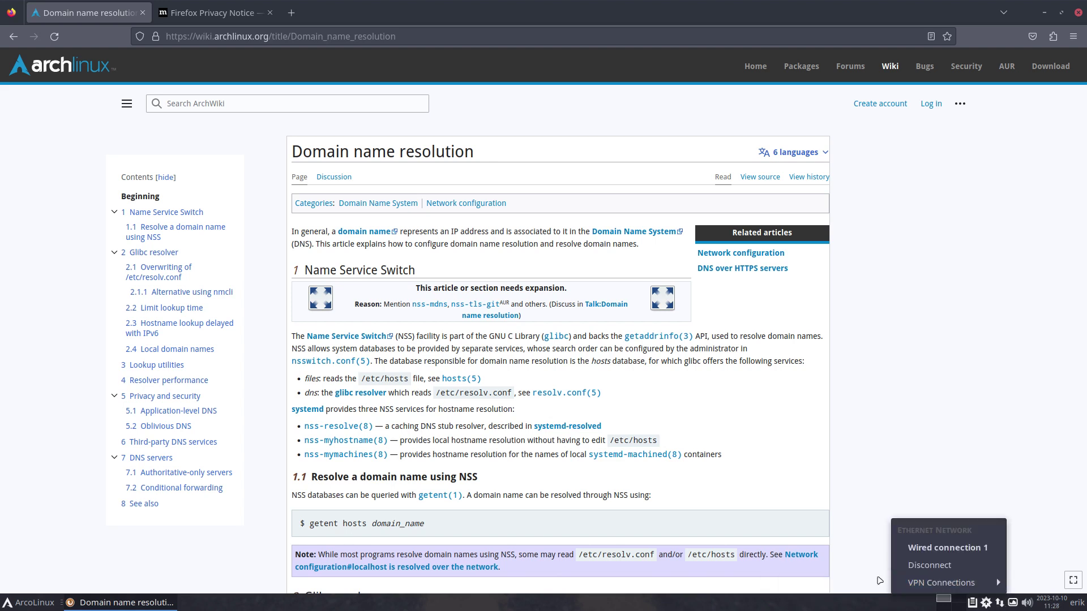
pyautogui.moveTo(912, 584)
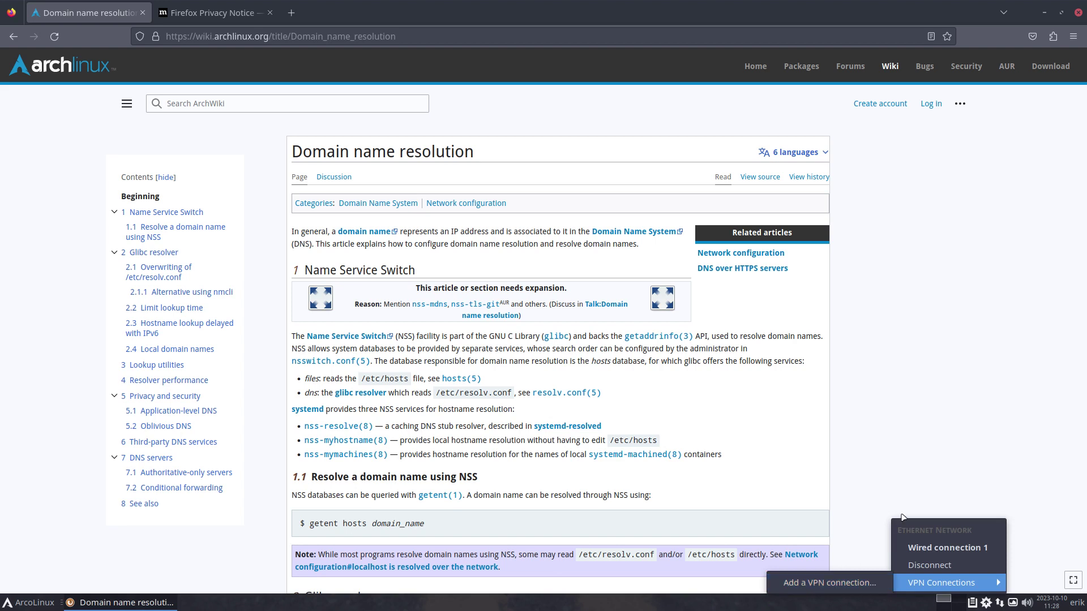
# Switch to the Firefox Privacy Notice tab and search Google for 'arch wiki networkmanager'
pyautogui.click(215, 12)
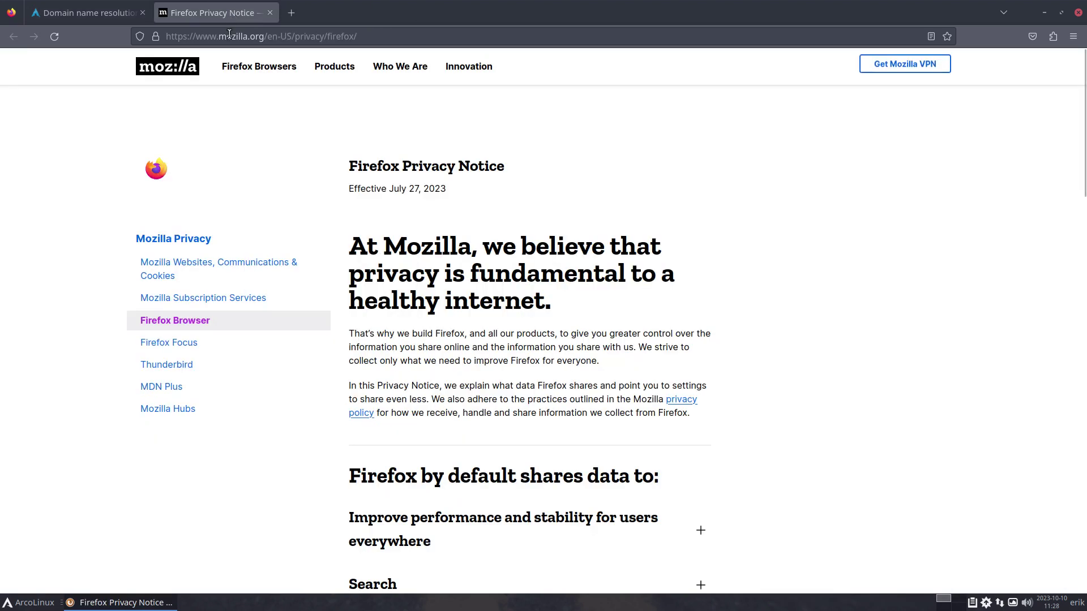
pyautogui.click(230, 34)
pyautogui.write('arch ')
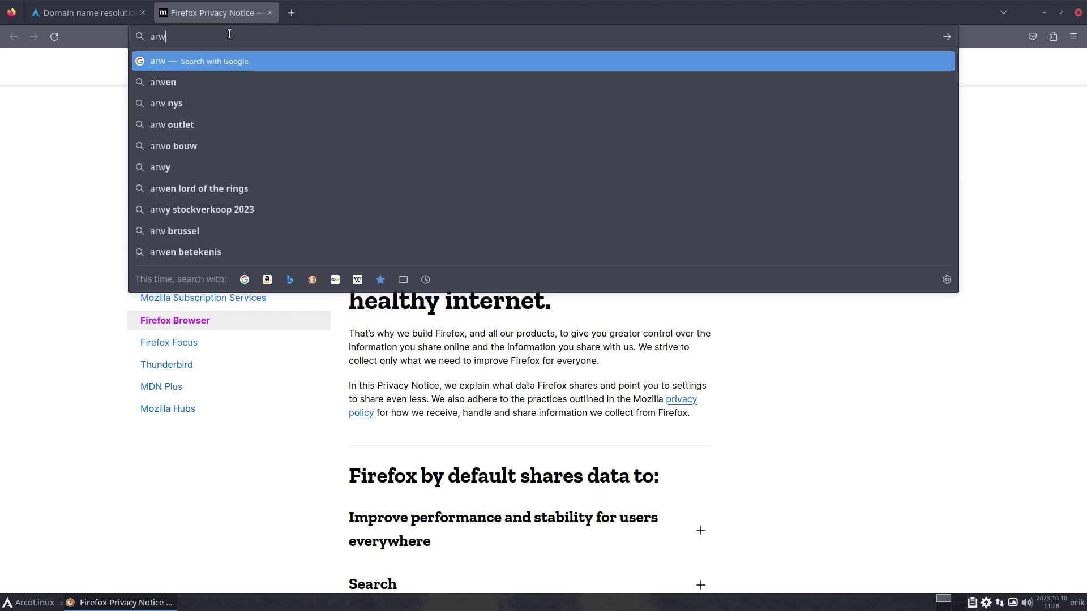
pyautogui.write('wiki')
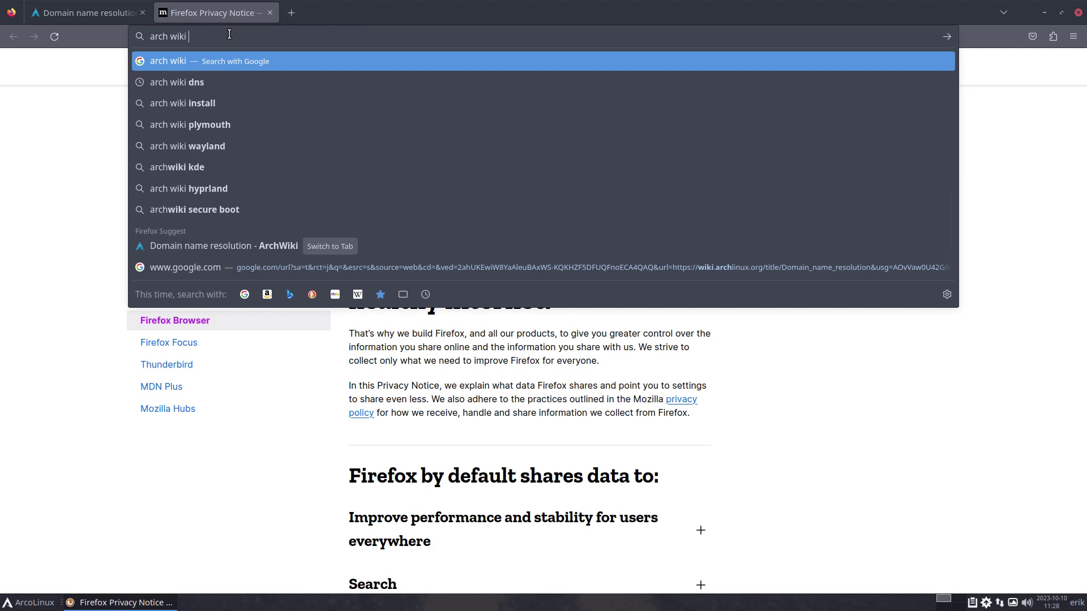
pyautogui.write('ne')
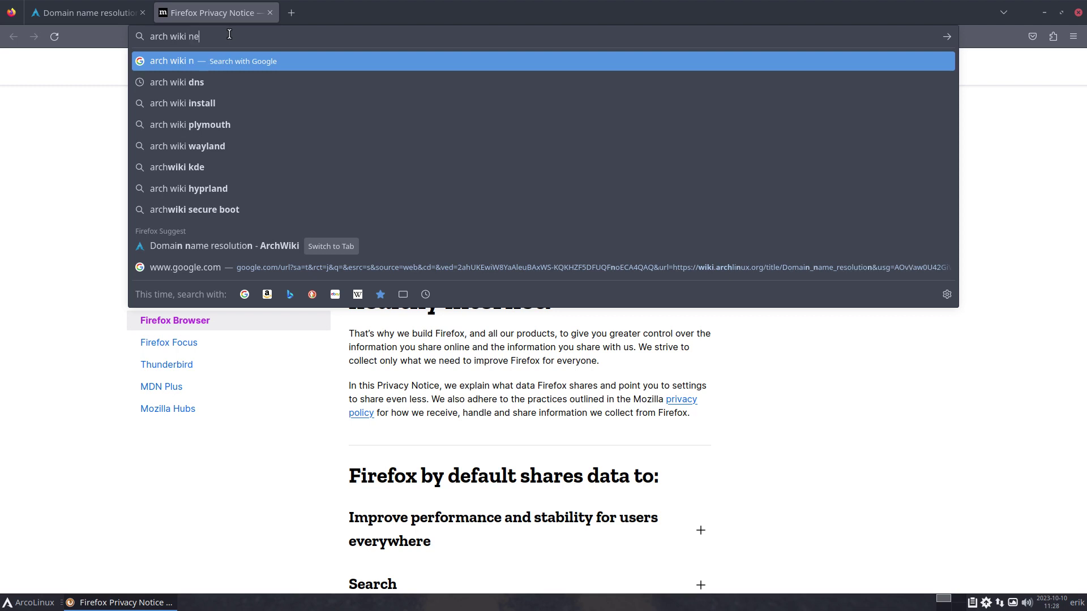
pyautogui.write('tworkmanager')
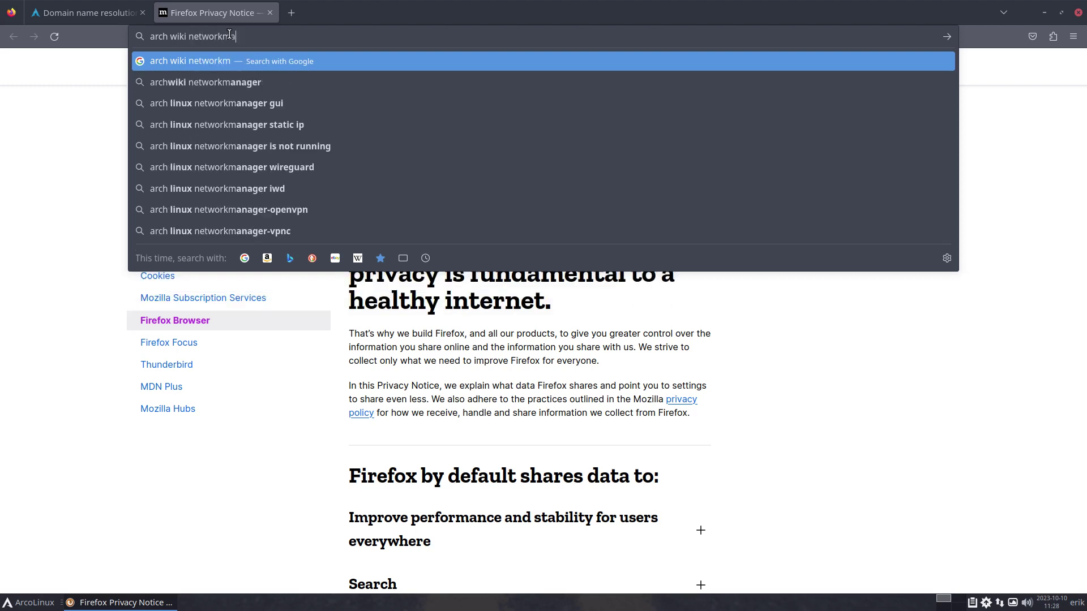
pyautogui.press('Return')
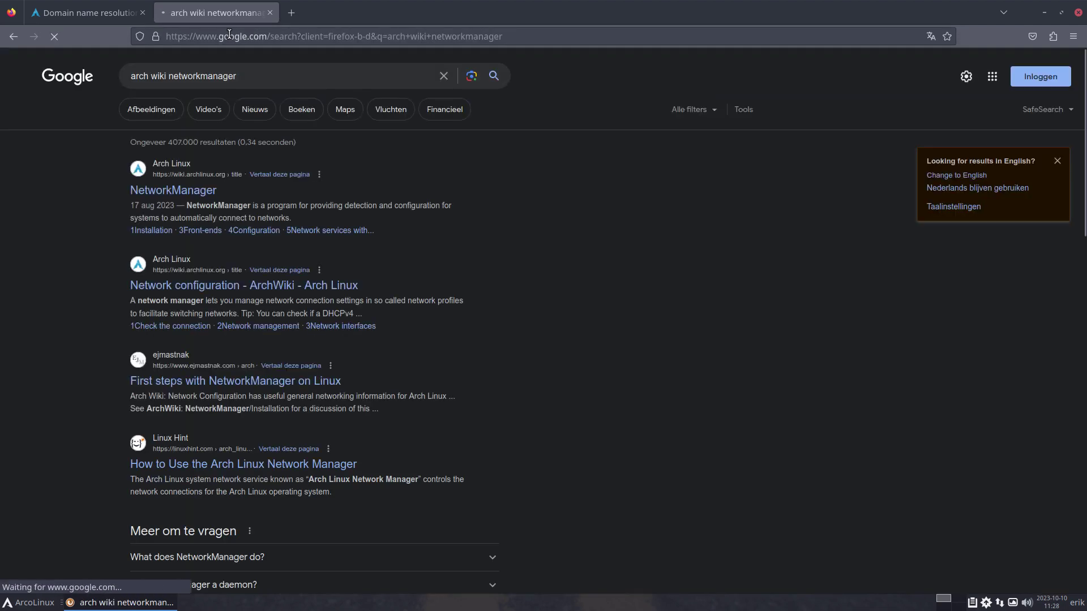
# Open the ArchWiki NetworkManager article from the results and skim through it
pyautogui.click(195, 197)
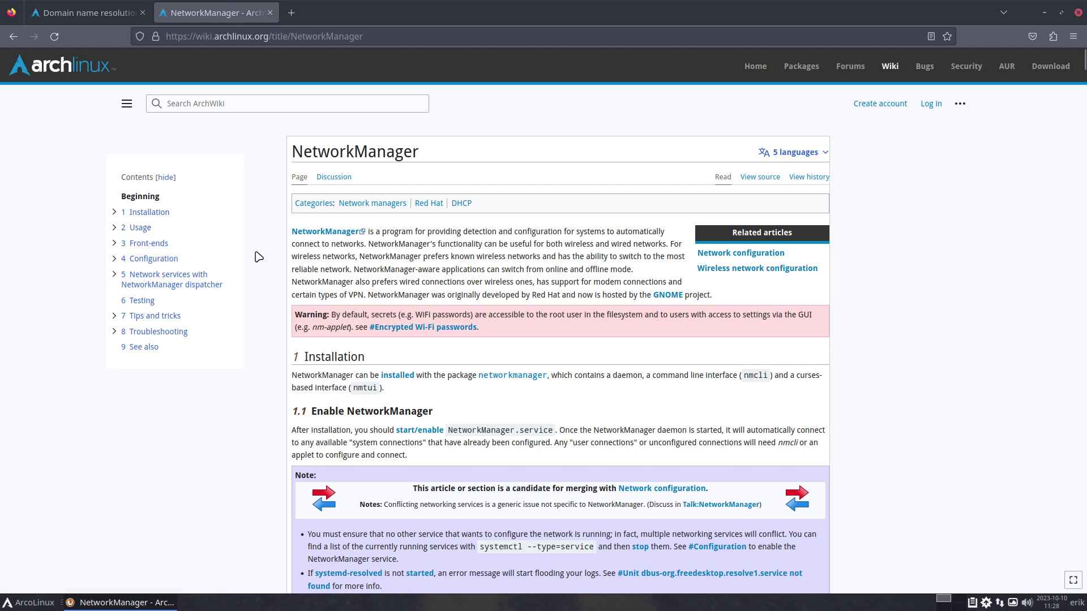
pyautogui.scroll(-5, 259, 257)
pyautogui.scroll(-3, 259, 257)
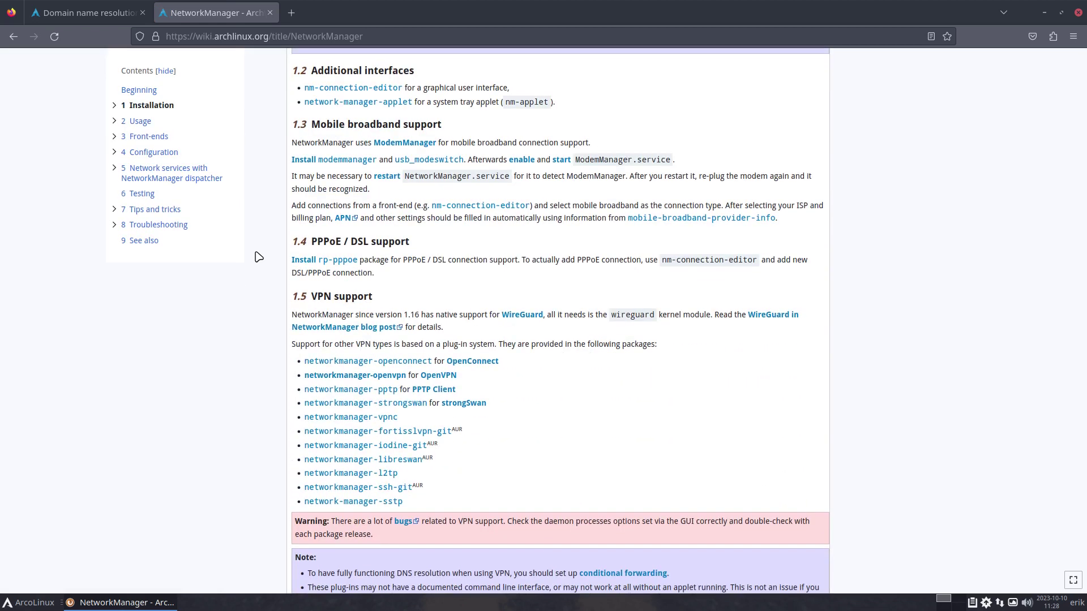
pyautogui.scroll(-8, 259, 257)
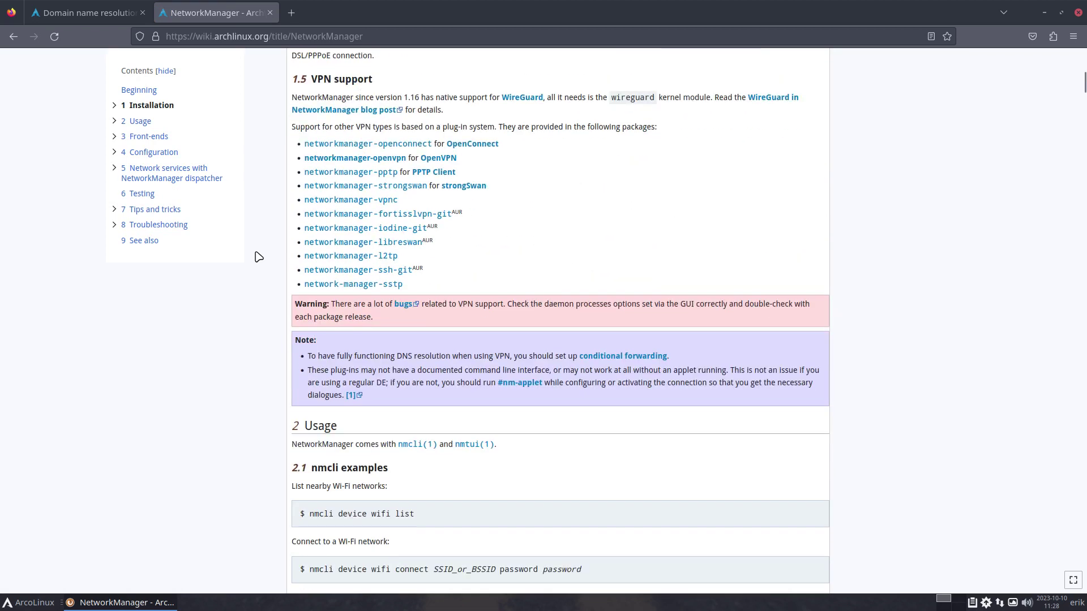
pyautogui.scroll(-5, 259, 257)
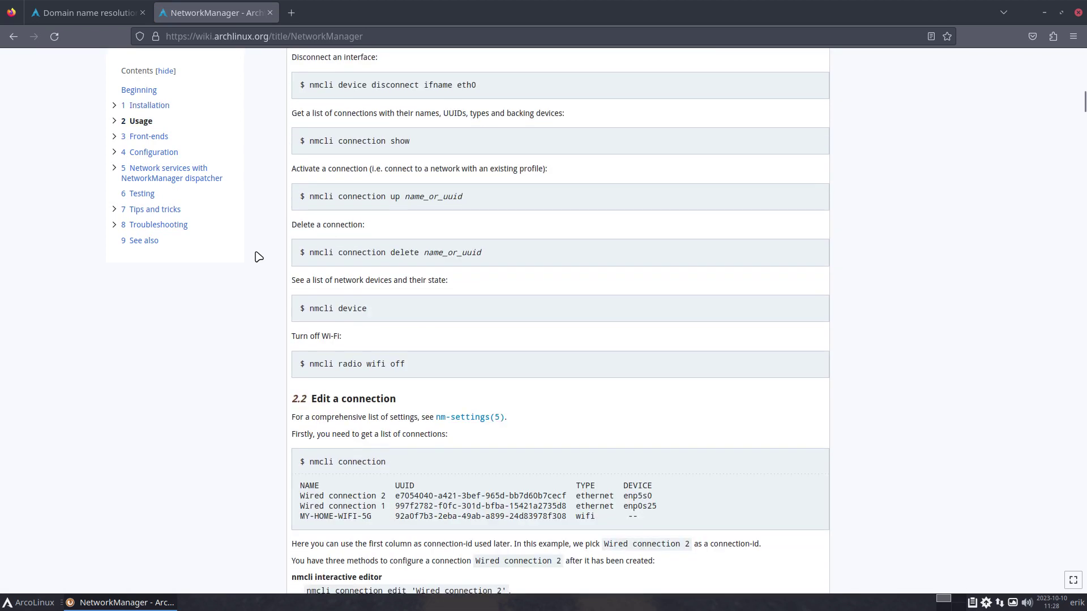
pyautogui.scroll(-5, 259, 257)
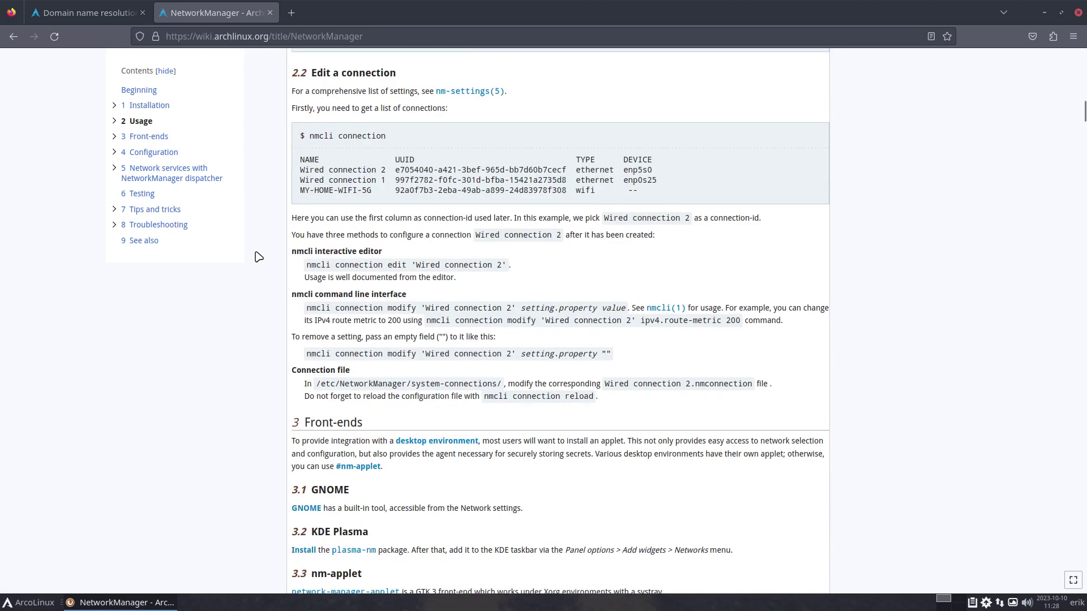
pyautogui.scroll(-3, 259, 257)
pyautogui.scroll(20, 258, 257)
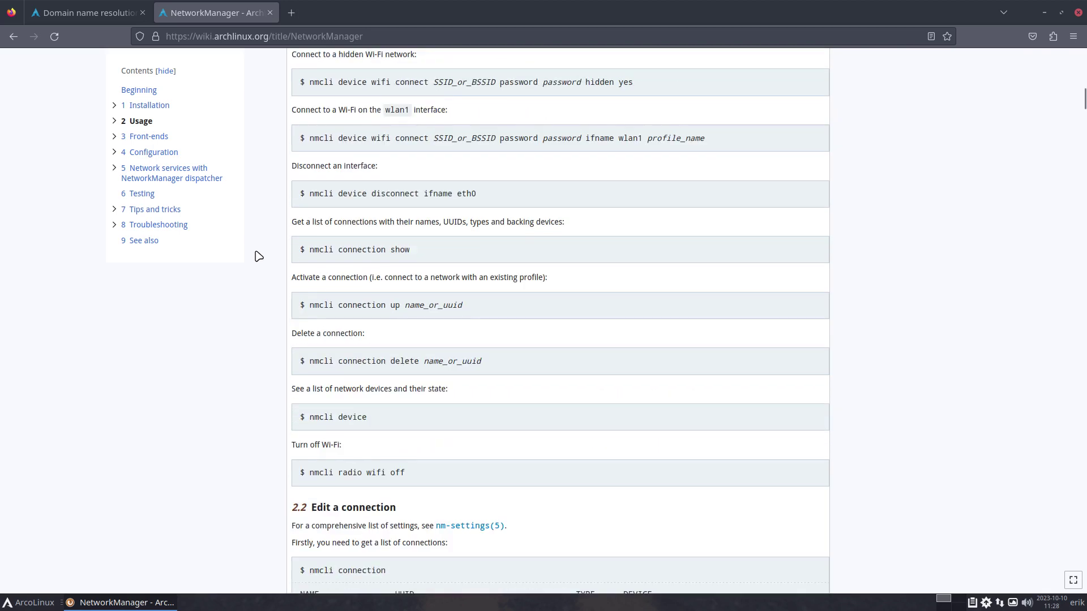
pyautogui.scroll(8, 259, 257)
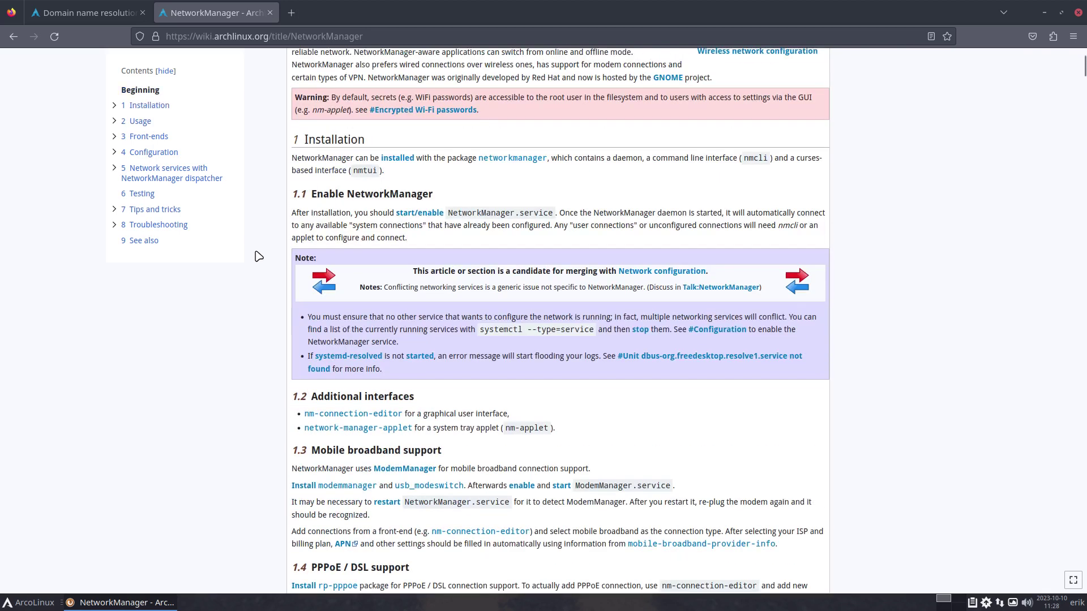
pyautogui.scroll(2, 259, 257)
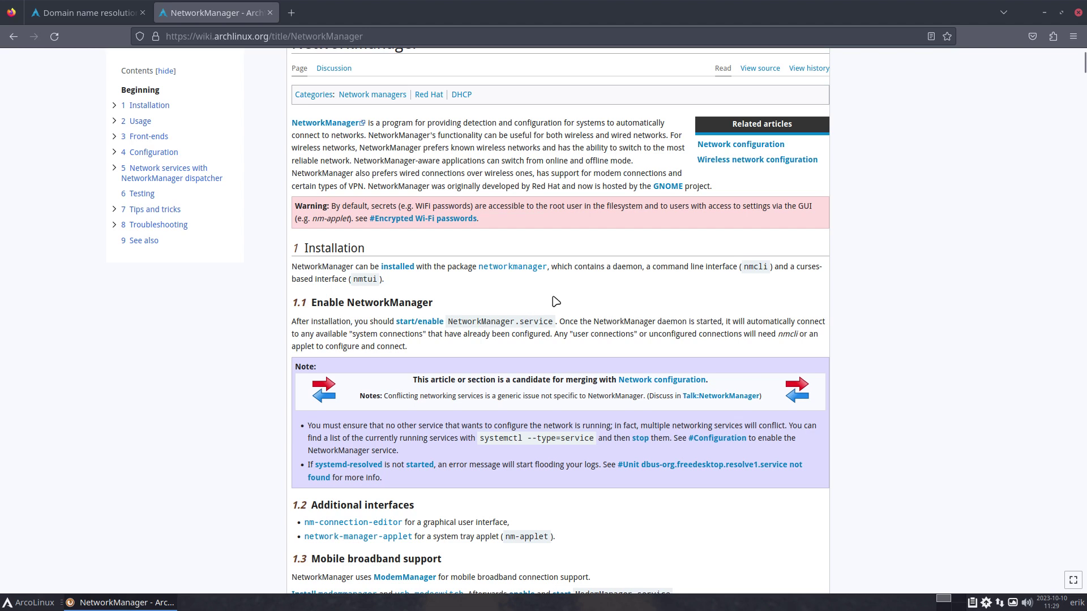
# Find 'conf' in the article, select the NetworkManager.conf path under Configuration, and open a file manager
pyautogui.hotkey('ctrl', 'f')
pyautogui.write('conf')
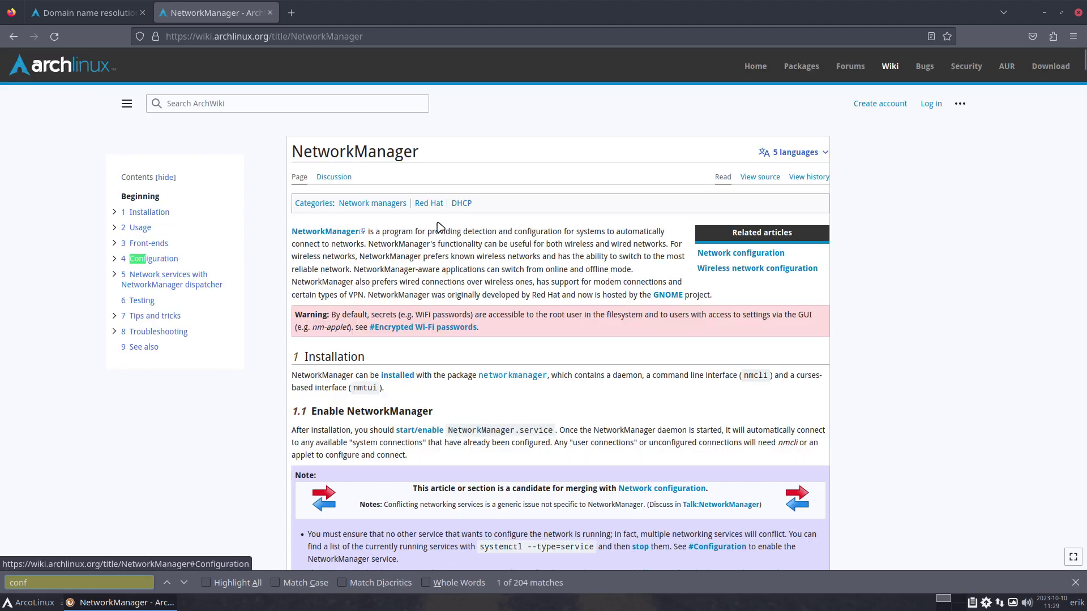
pyautogui.click(160, 260)
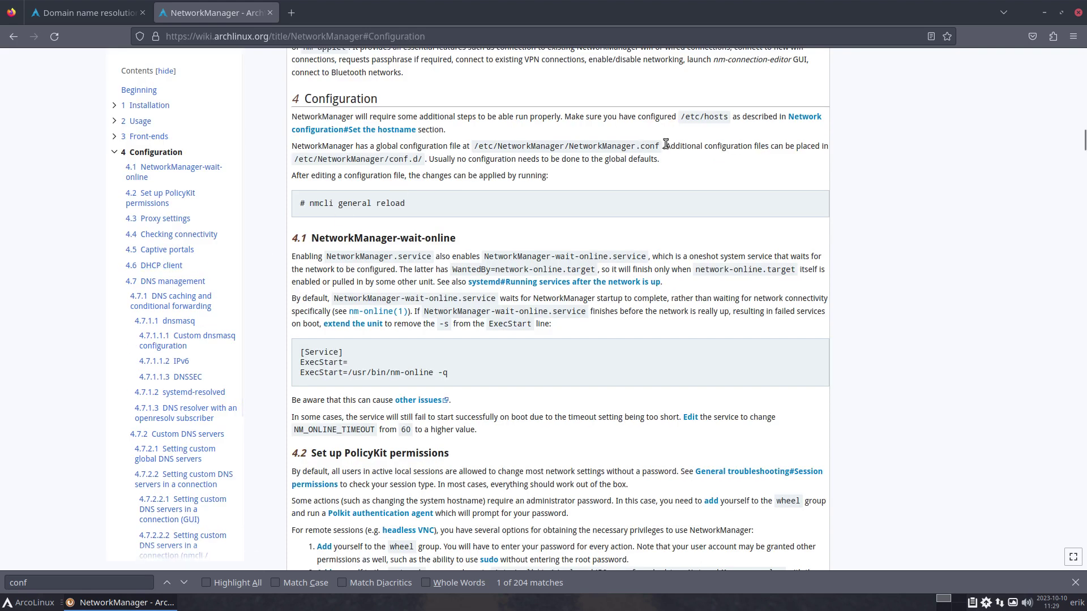
pyautogui.moveTo(666, 145); pyautogui.dragTo(474, 146)
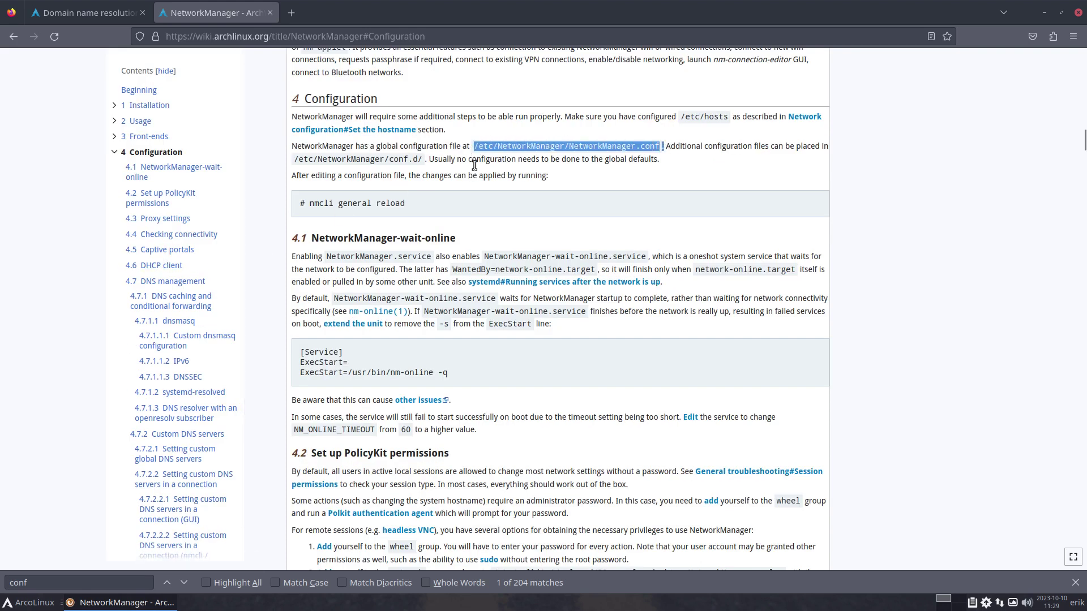
pyautogui.press('super+e')
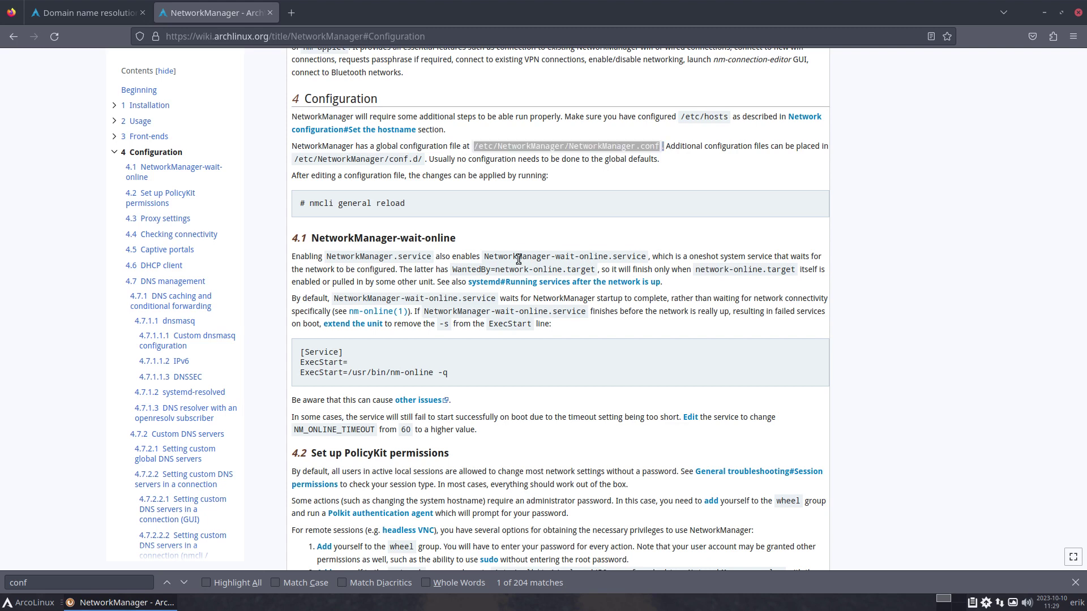
# Browse from File System to /etc/NetworkManager/ and view NetworkManager.conf's context menu
pyautogui.click(294, 256)
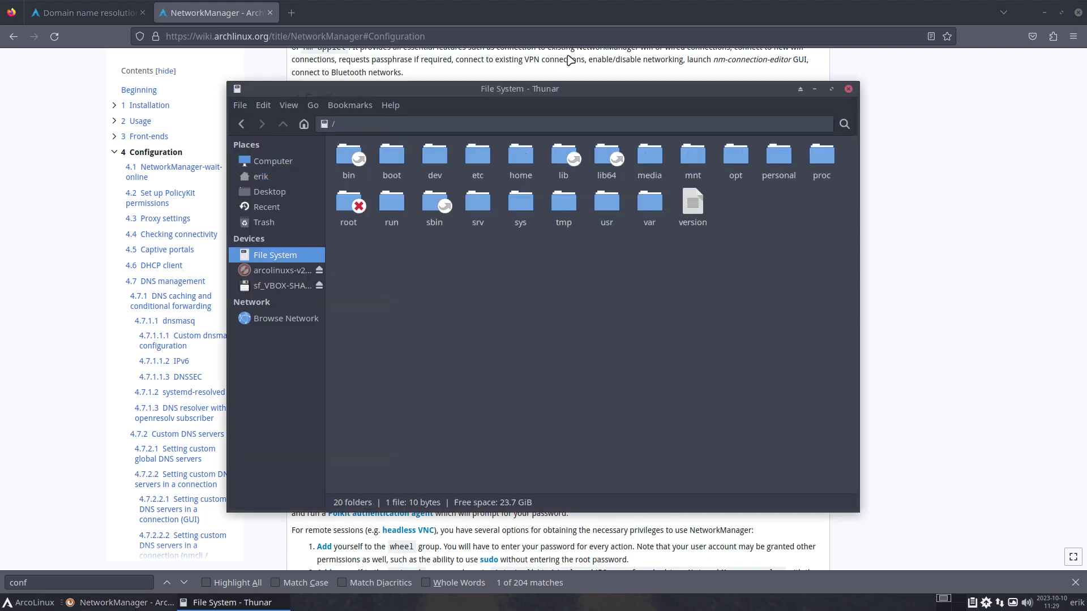
pyautogui.moveTo(593, 91); pyautogui.dragTo(786, 220)
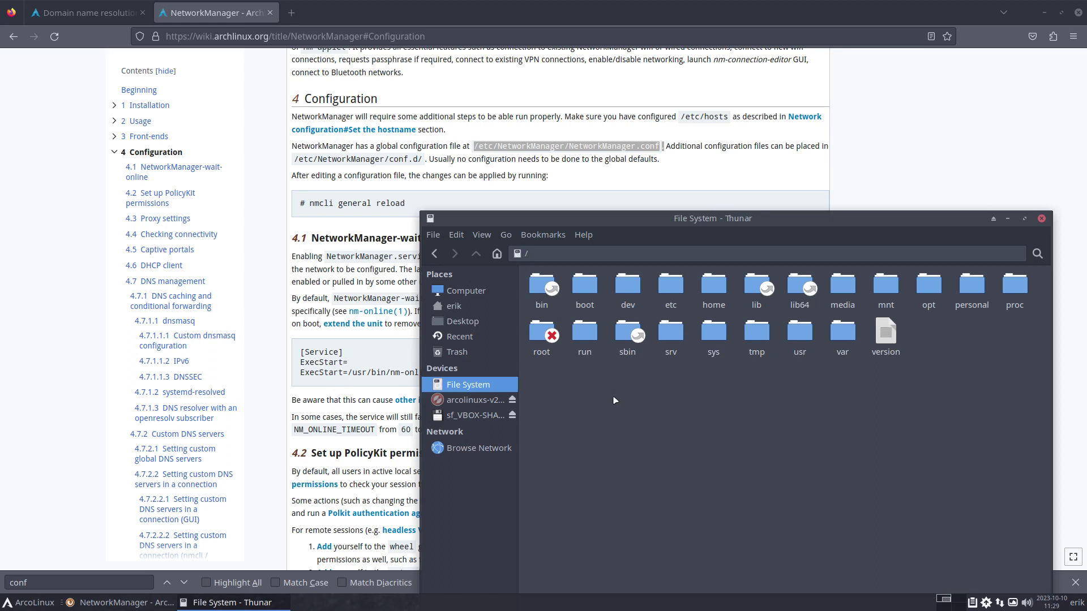
pyautogui.doubleClick(672, 299)
pyautogui.write('net')
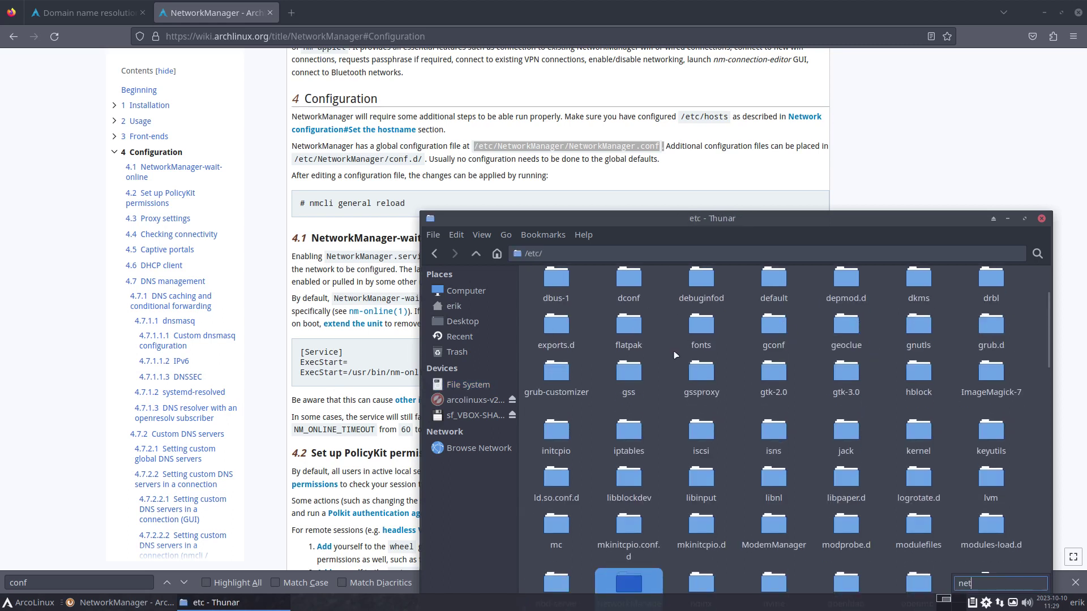
pyautogui.press('Return')
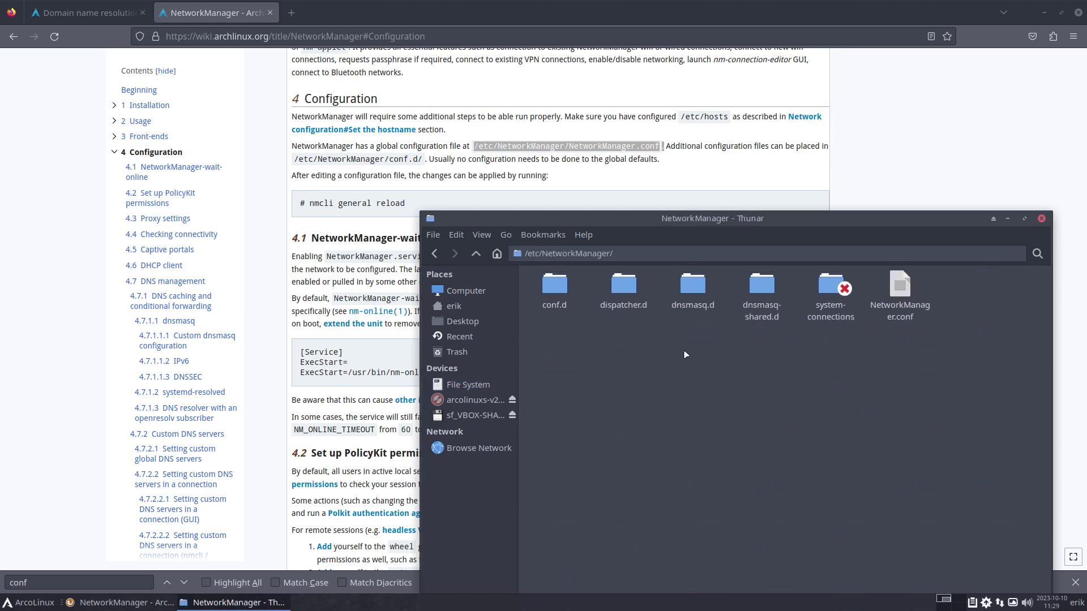
pyautogui.click(899, 290)
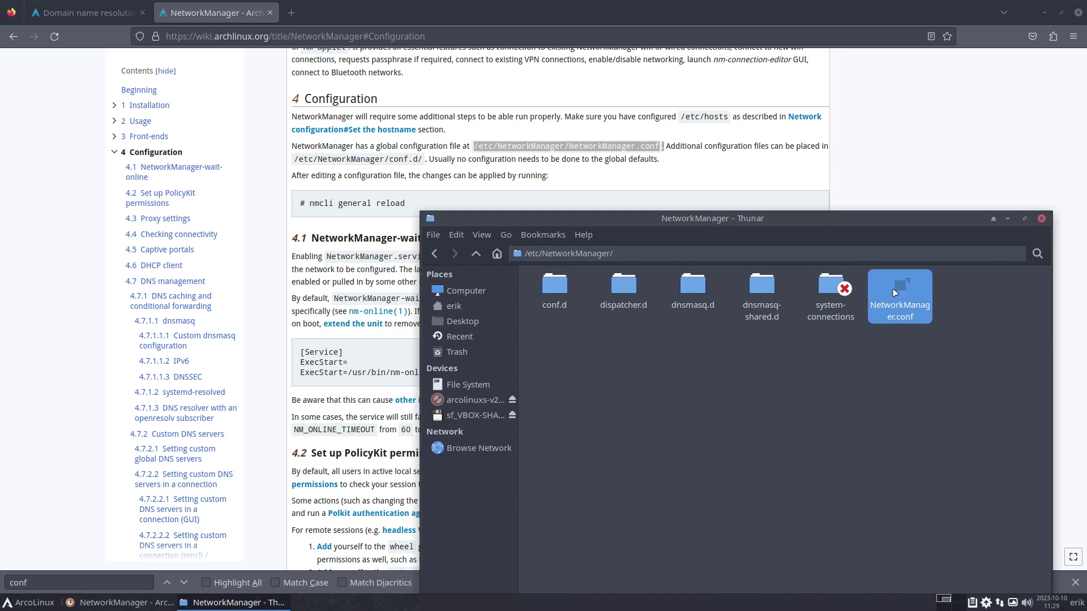
pyautogui.rightClick(899, 291)
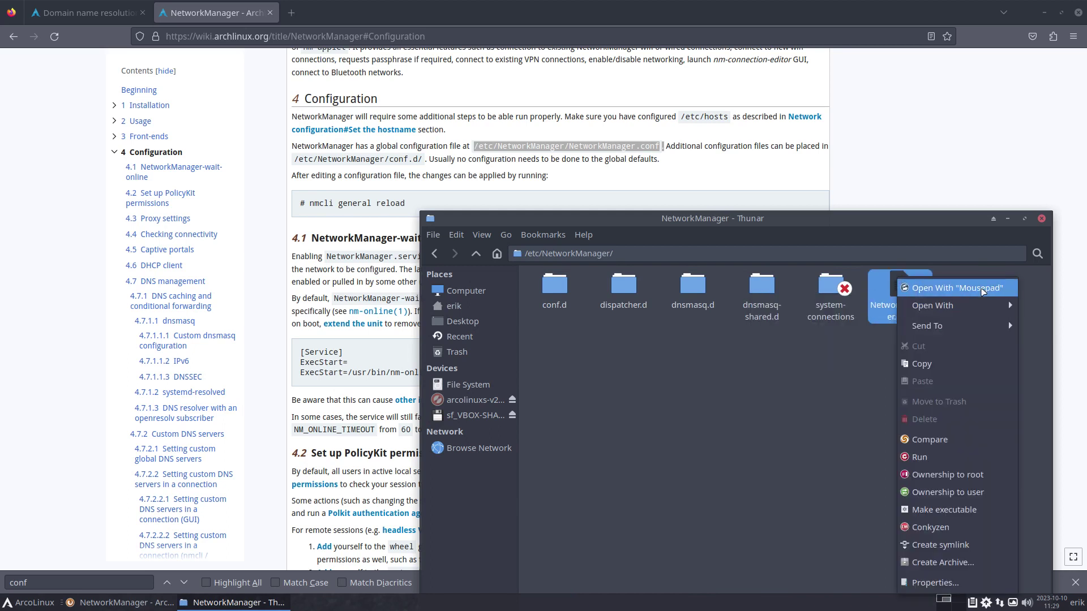
pyautogui.click(729, 180)
# Run the velo alias in a terminal to install meld, then close the terminal
pyautogui.hotkey('ctrl', 'alt', 't')
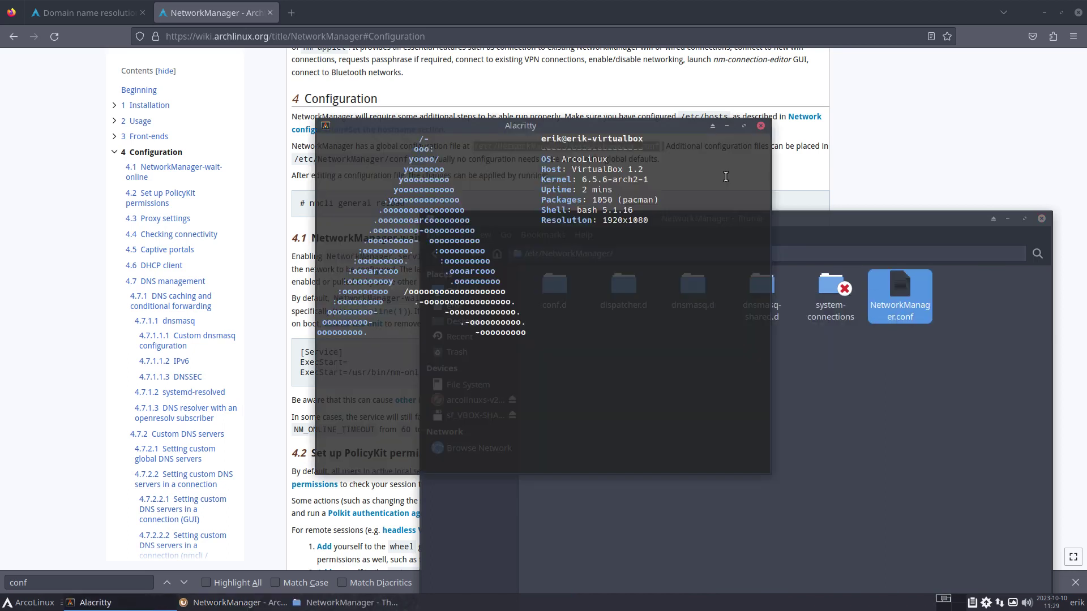
pyautogui.write('velo')
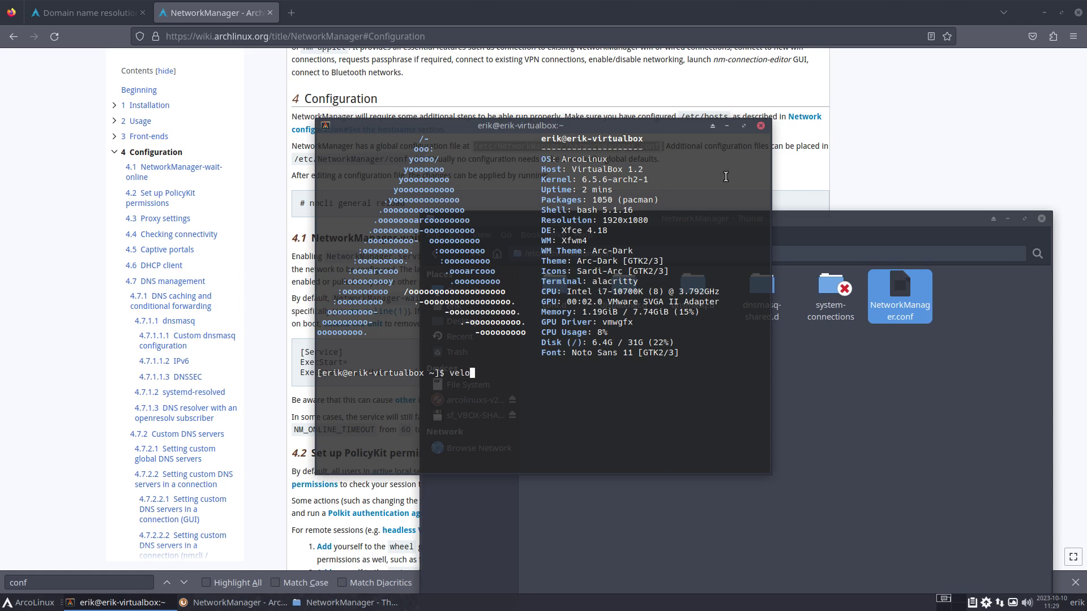
pyautogui.press('Return')
pyautogui.press('Return')
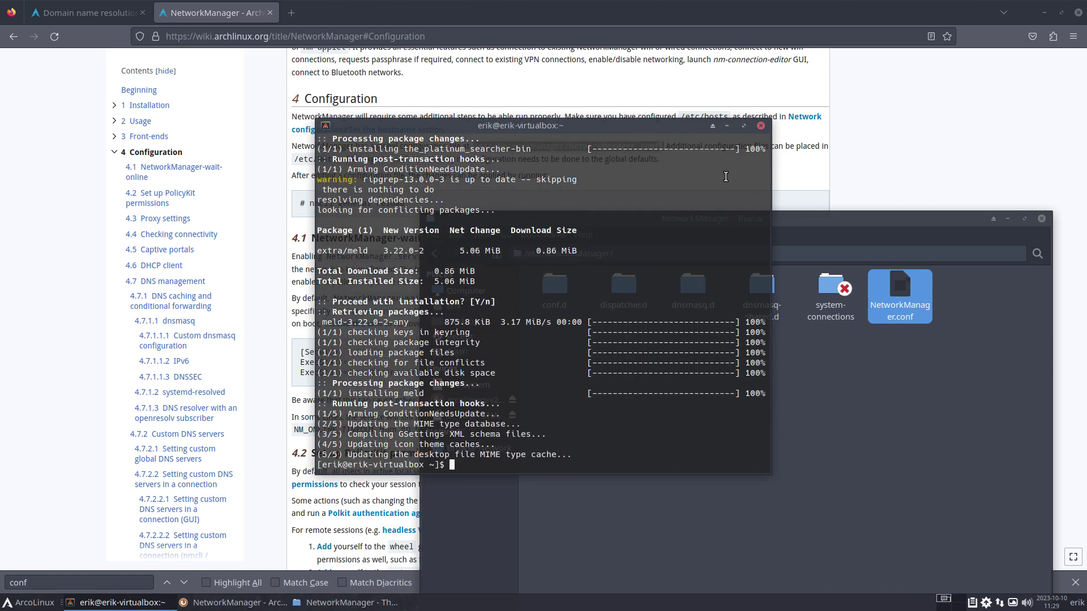
pyautogui.click(761, 125)
# Open NetworkManager.conf with Sublime Text, place the cursor at line 5's end, and return to the wiki
pyautogui.rightClick(900, 288)
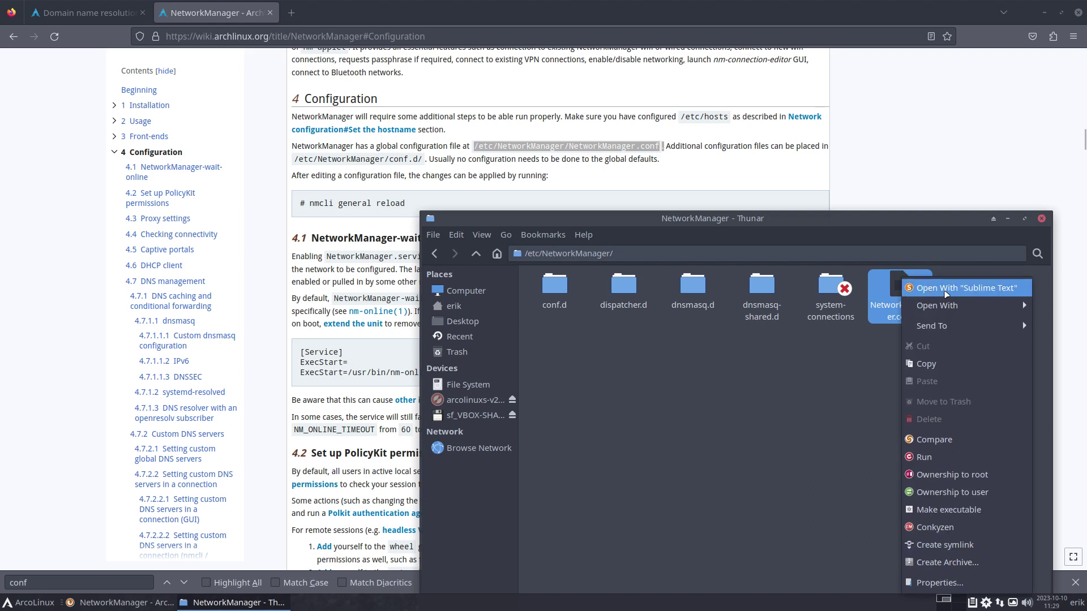
pyautogui.click(704, 520)
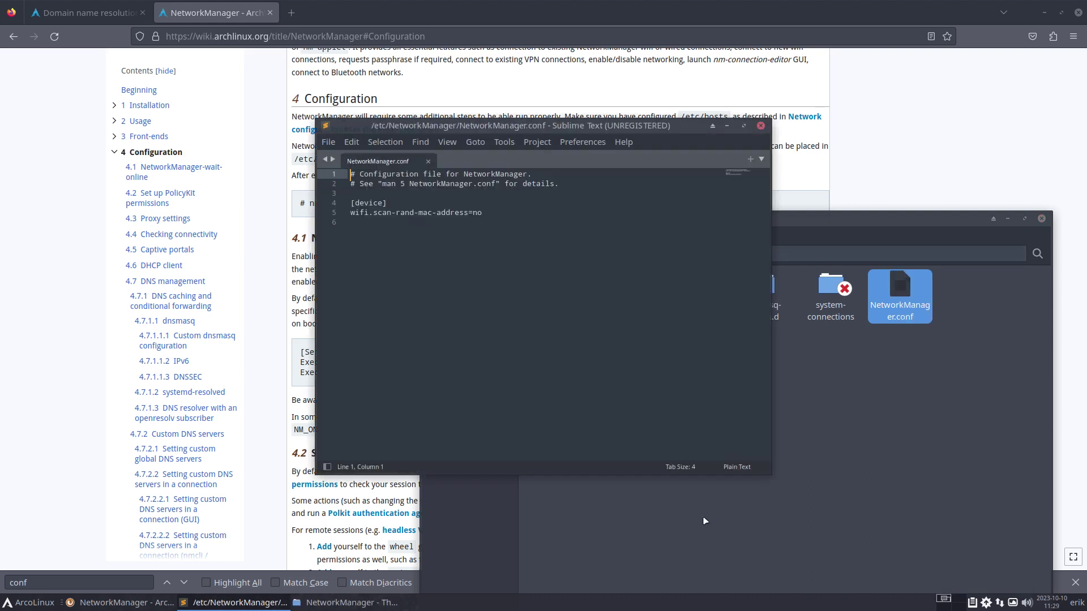
pyautogui.moveTo(526, 129); pyautogui.dragTo(796, 123)
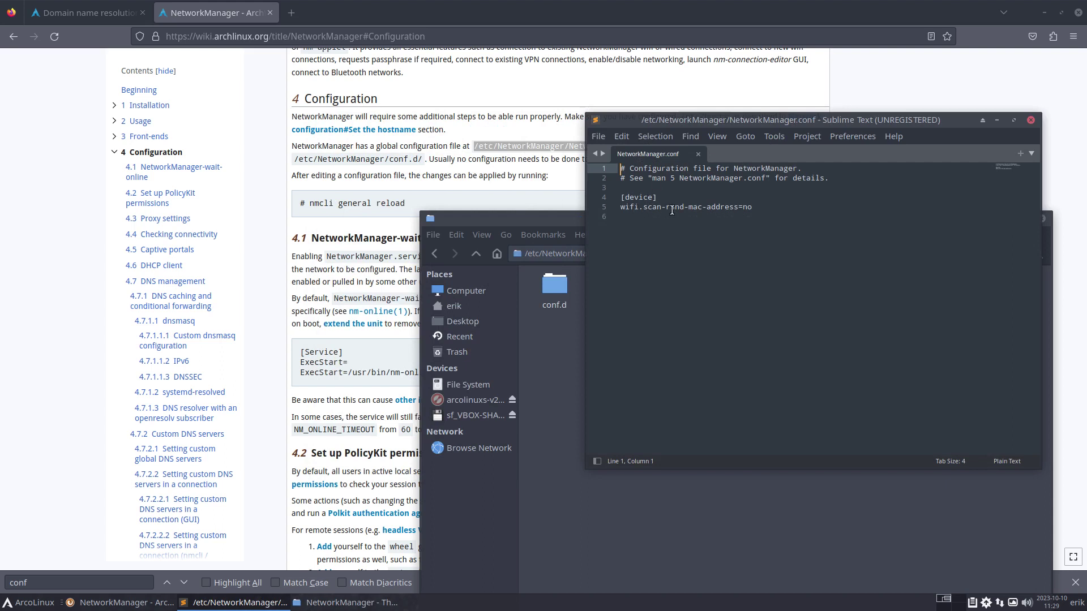
pyautogui.click(759, 209)
pyautogui.click(371, 225)
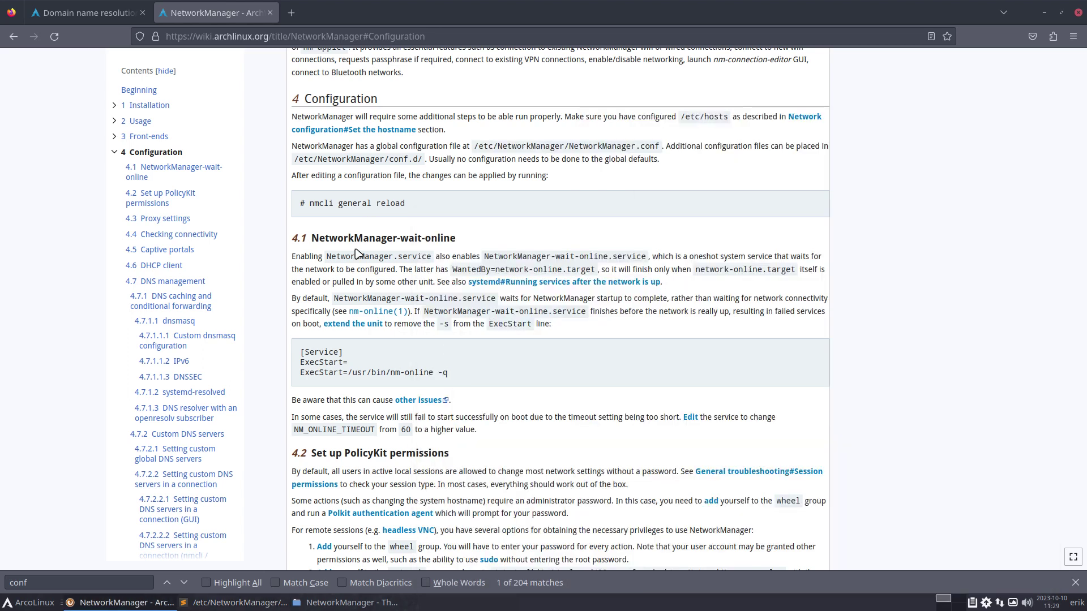
# Search the wiki page for 'global' and select the two-line [global-dns-domain-*] servers example
pyautogui.doubleClick(16, 581)
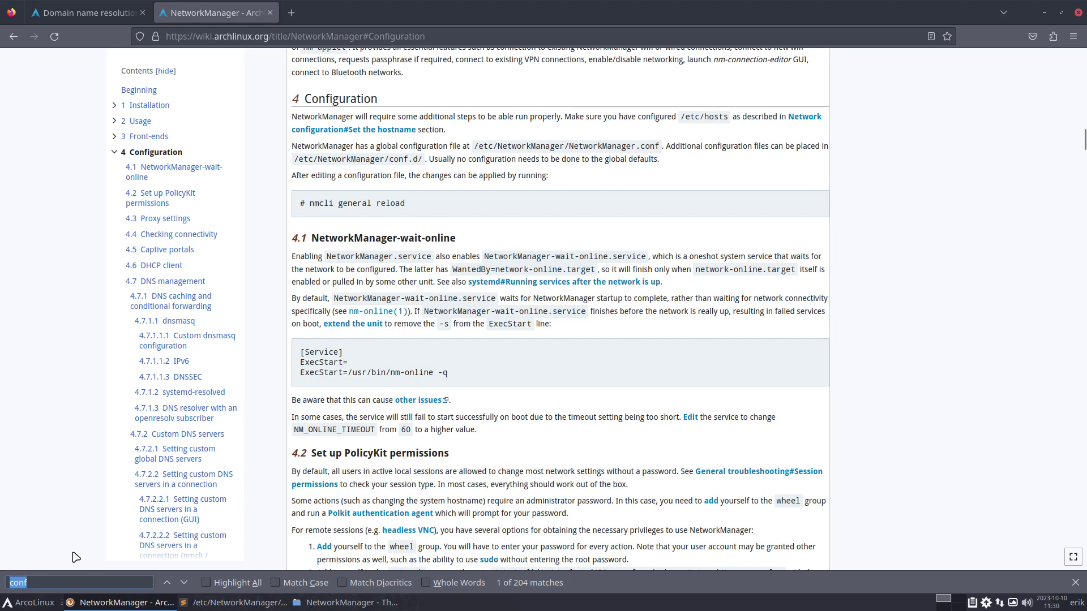
pyautogui.write('glob')
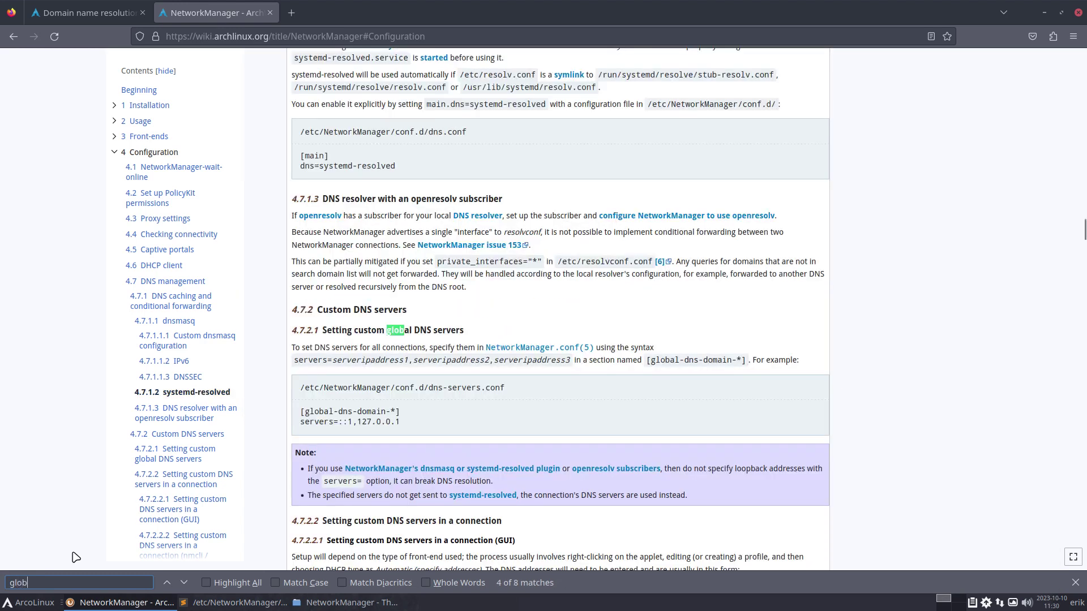
pyautogui.write('al')
pyautogui.moveTo(418, 427); pyautogui.dragTo(299, 416)
pyautogui.hotkey('ctrl', 'c')
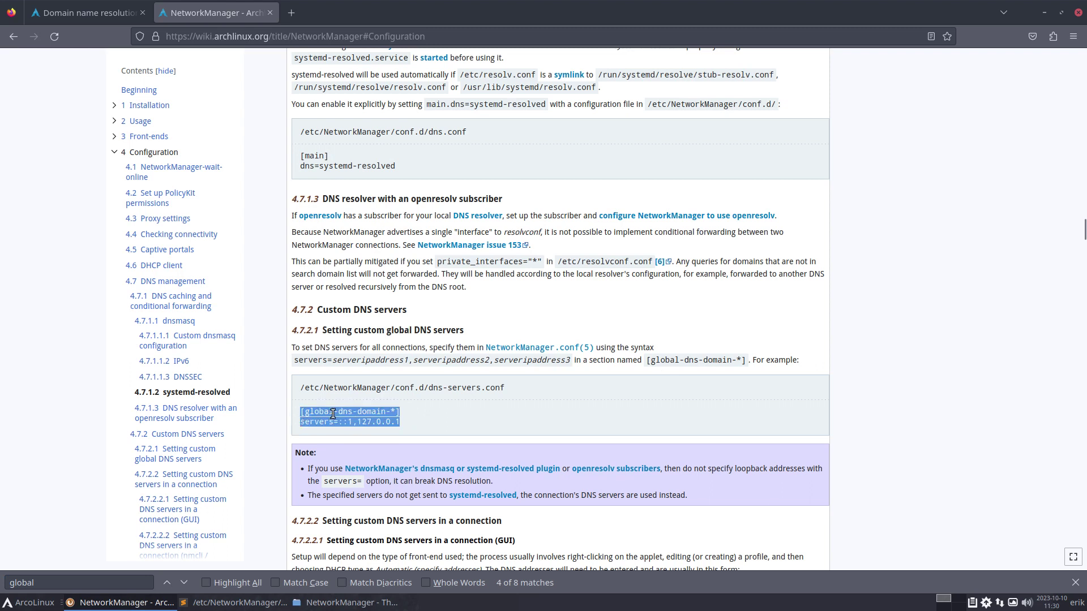
# Paste the global DNS example onto a new line after line 5 of NetworkManager.conf
pyautogui.click(238, 603)
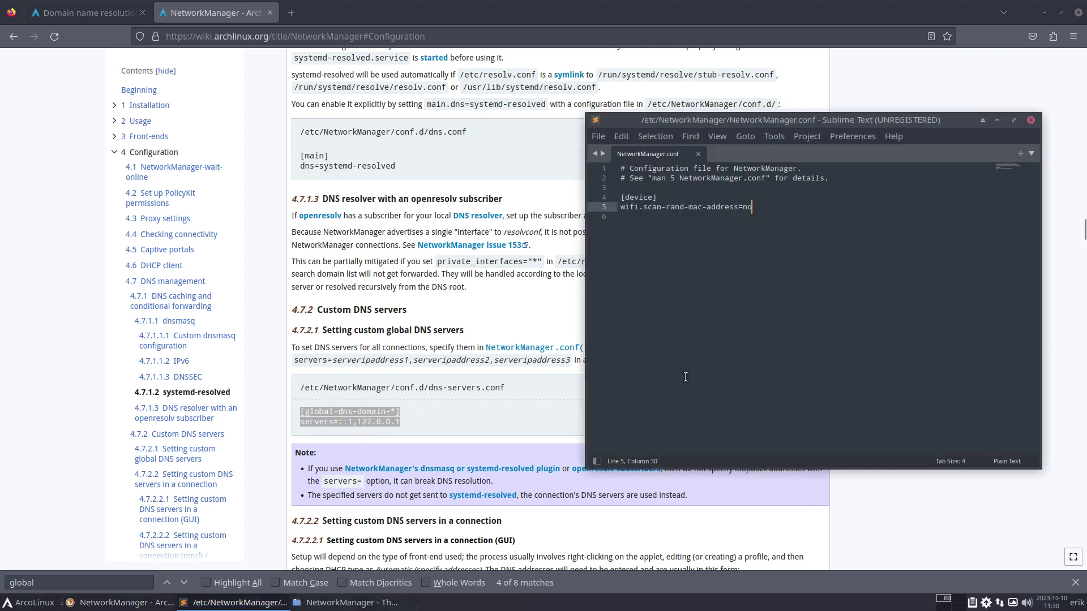
pyautogui.press('Return')
pyautogui.press('Return')
pyautogui.hotkey('ctrl', 'v')
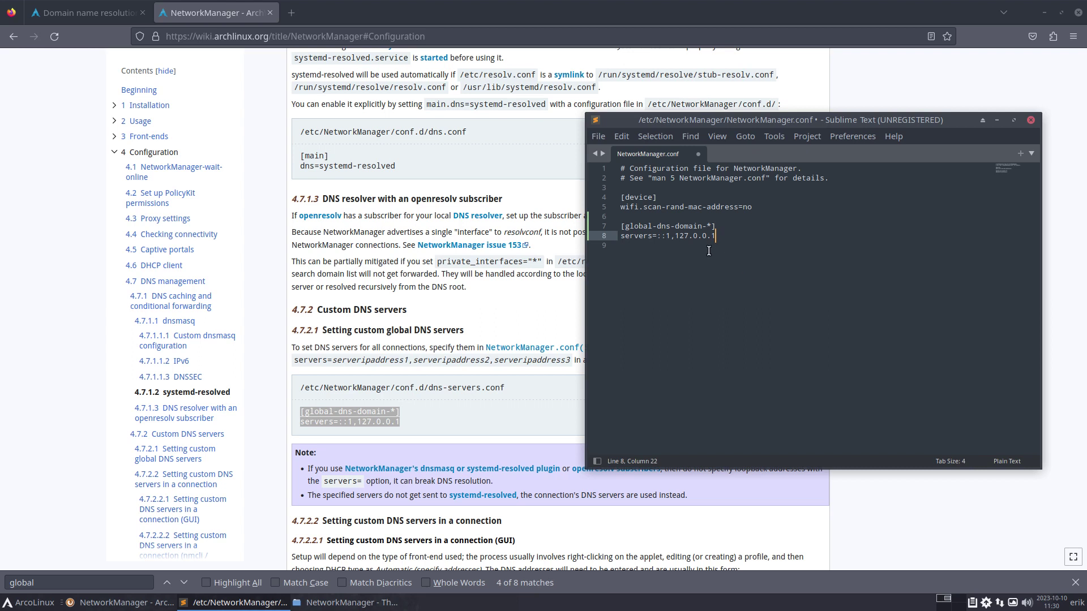
# Edit the servers line, replacing 1,127.0.0.1 with 1.1.1.1
pyautogui.moveTo(668, 236); pyautogui.dragTo(717, 235)
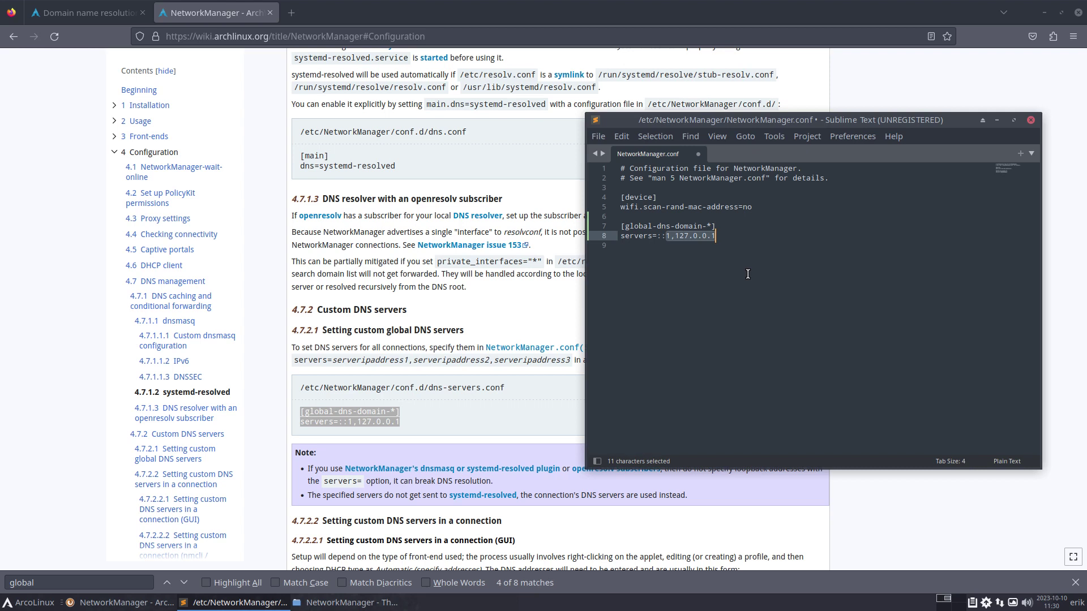
pyautogui.write('1.1.1.1')
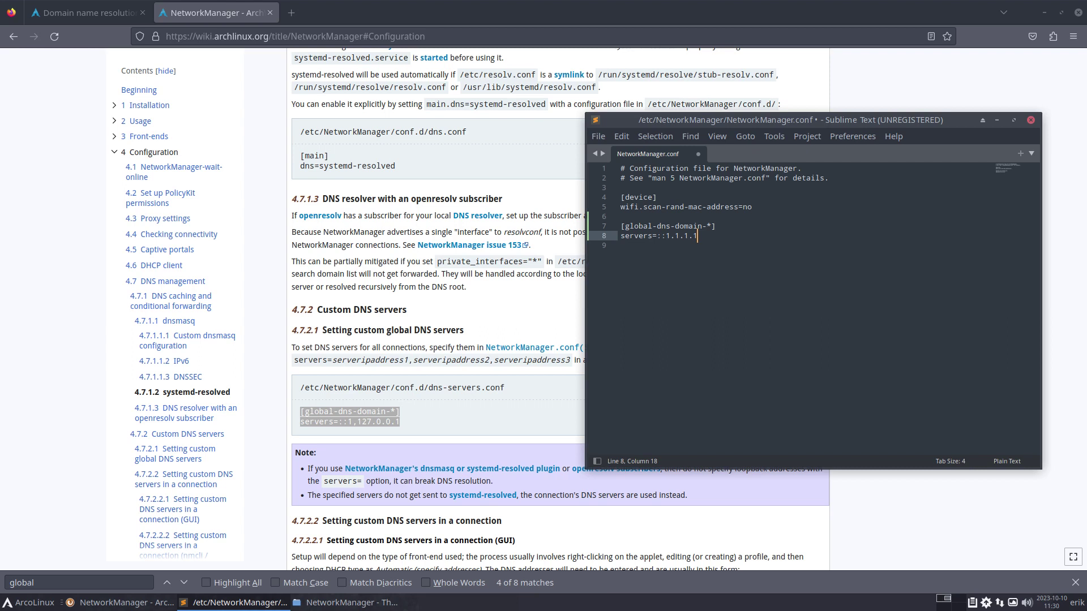
pyautogui.write(',1.1.1')
pyautogui.press('BackSpace')
pyautogui.press('BackSpace')
pyautogui.write('0.1.0')
pyautogui.click(290, 12)
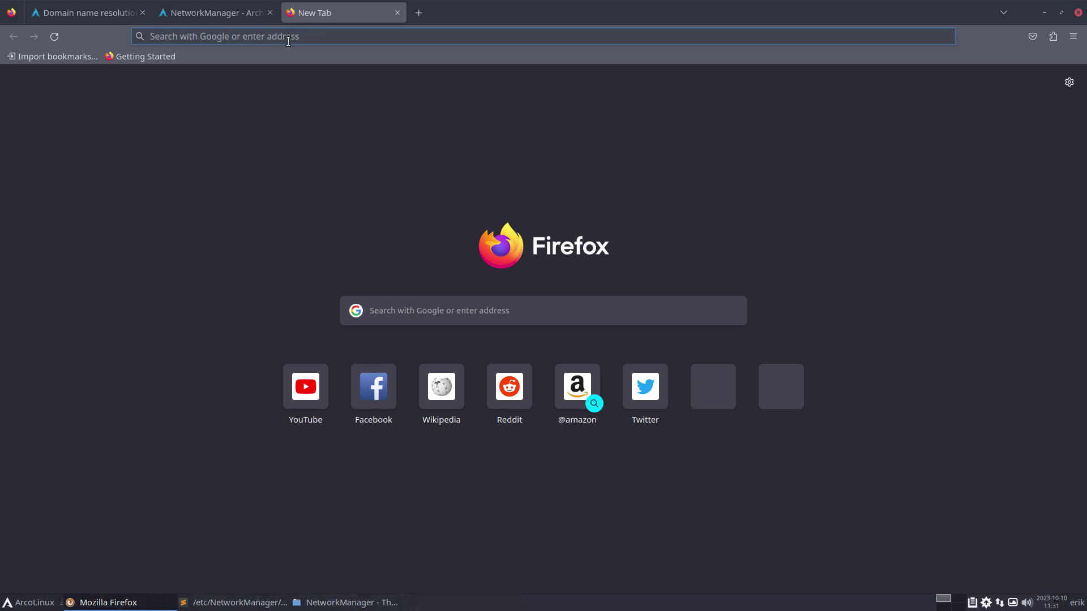
pyautogui.click(214, 15)
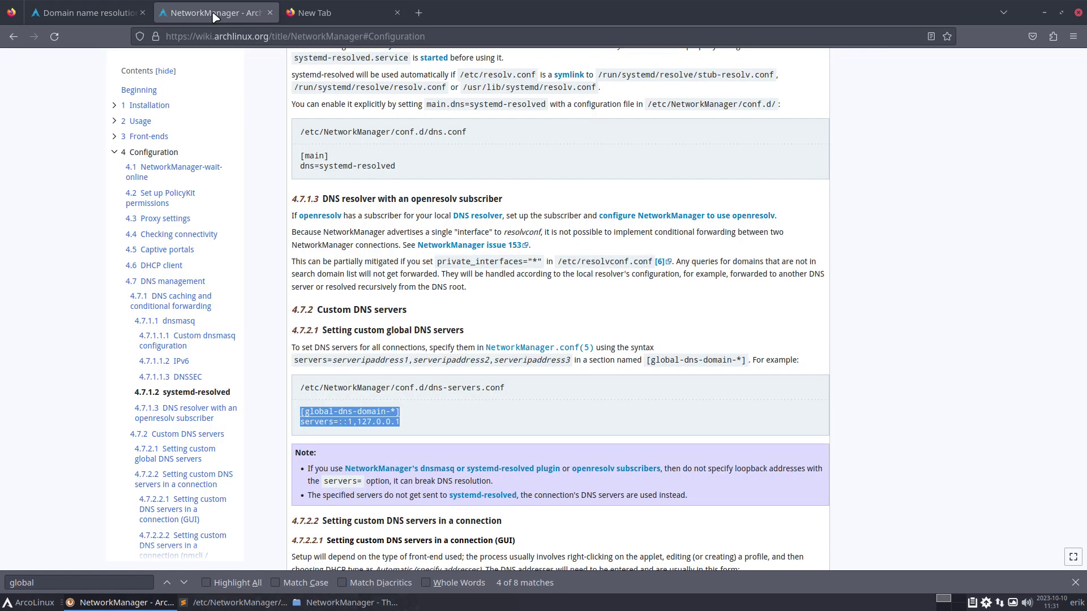
pyautogui.click(1045, 12)
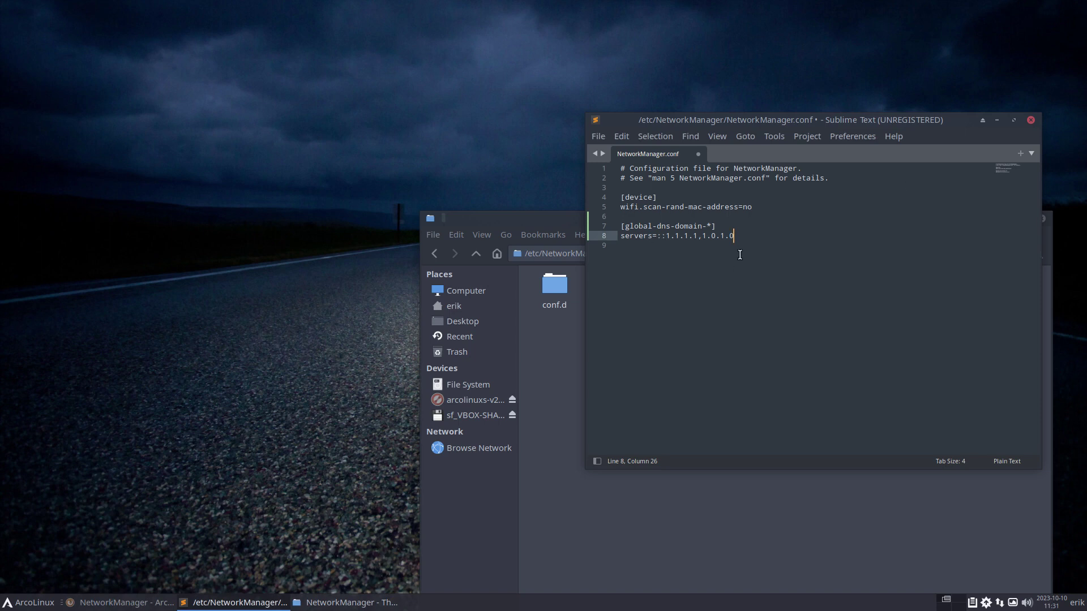
pyautogui.press('BackSpace')
pyautogui.press('BackSpace')
pyautogui.press('BackSpace')
pyautogui.press('BackSpace')
pyautogui.press('BackSpace')
pyautogui.press('BackSpace')
pyautogui.press('BackSpace')
pyautogui.press('BackSpace')
# Save NetworkManager.conf, entering the admin password when prompted
pyautogui.hotkey('ctrl', 's')
pyautogui.write('****')
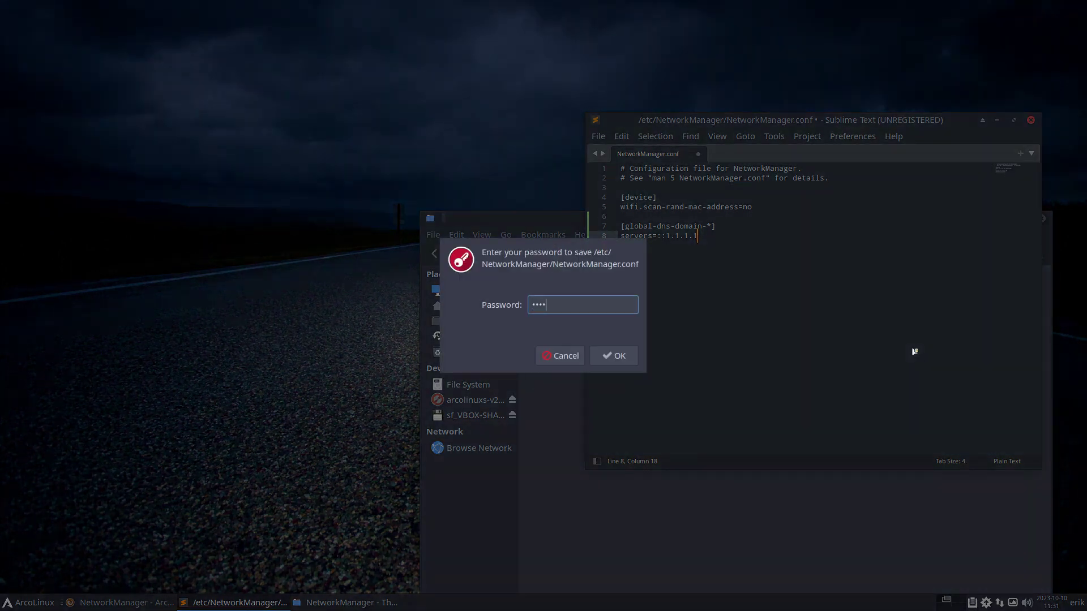
pyautogui.press('Return')
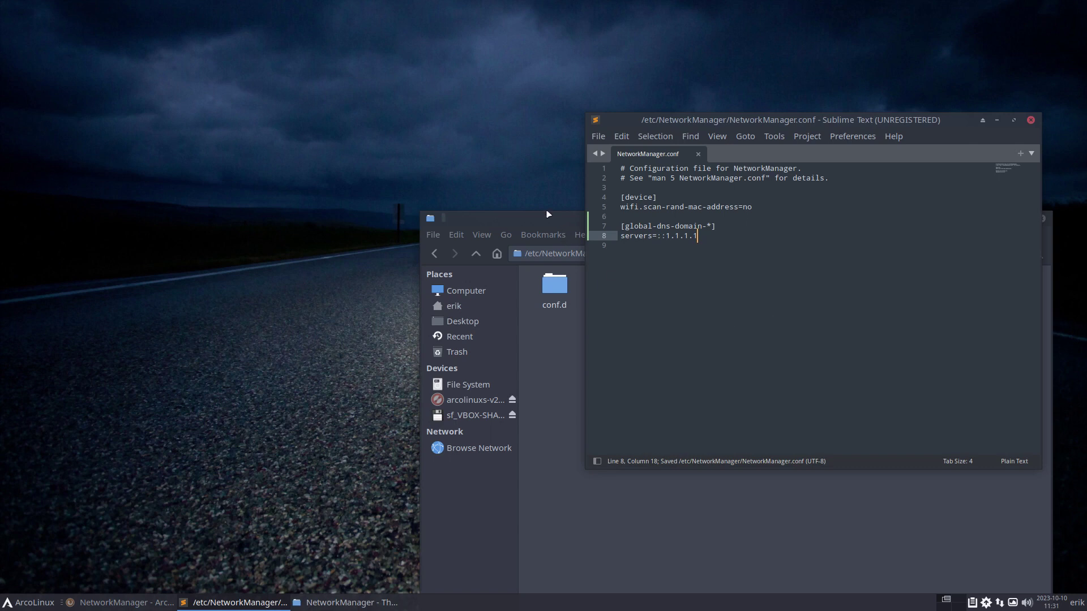
# Open /etc/resolv.conf in Sublime Text from Thunar, select its nameserver lines, then return to NetworkManager.conf
pyautogui.moveTo(552, 224); pyautogui.dragTo(256, 185)
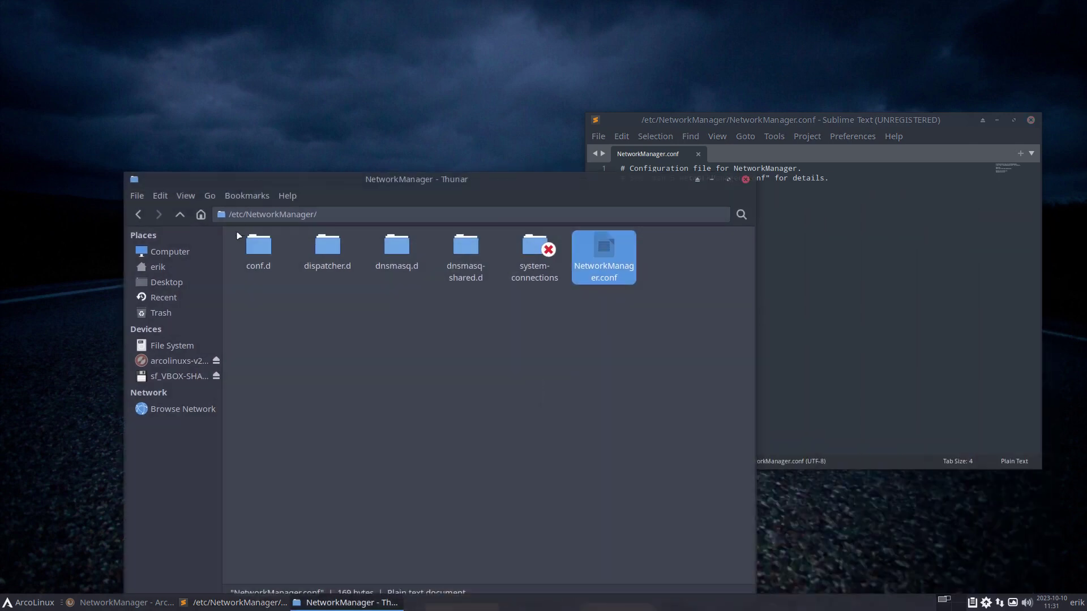
pyautogui.click(180, 216)
pyautogui.write('resolv')
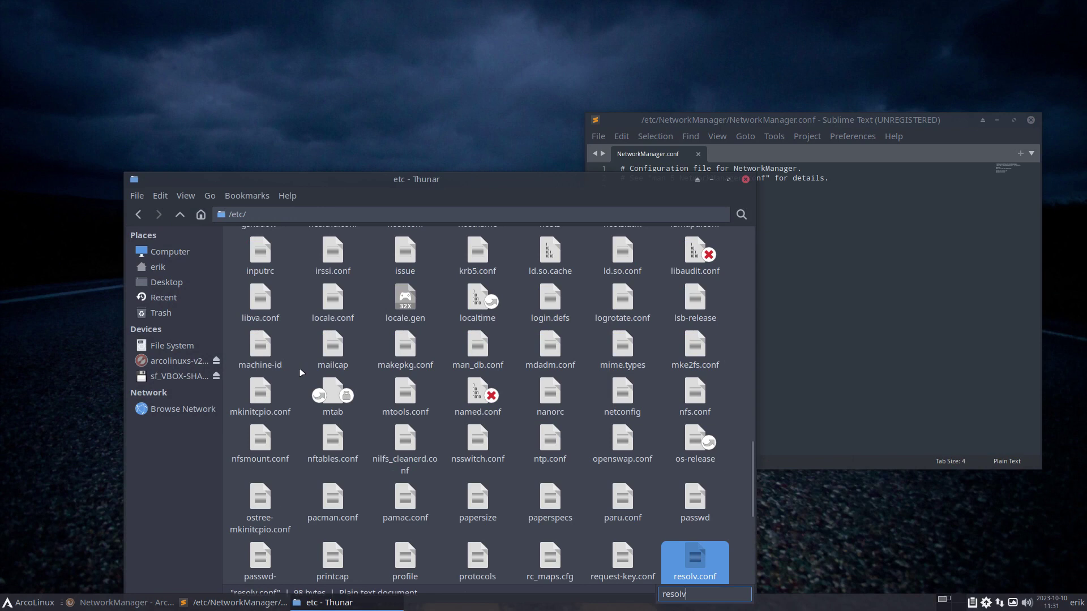
pyautogui.press('Return')
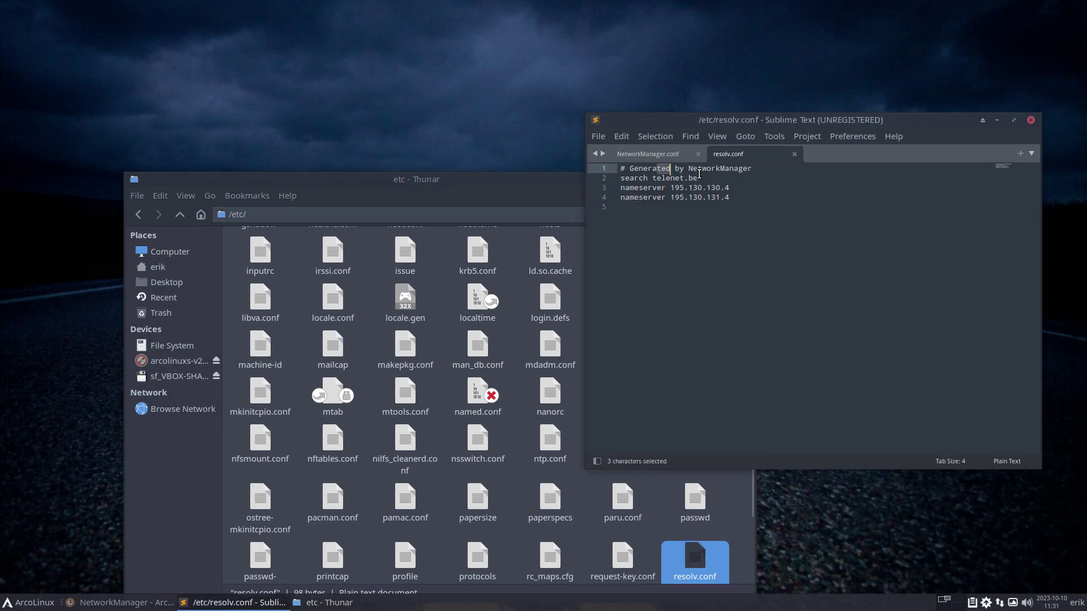
pyautogui.moveTo(657, 170); pyautogui.dragTo(761, 178)
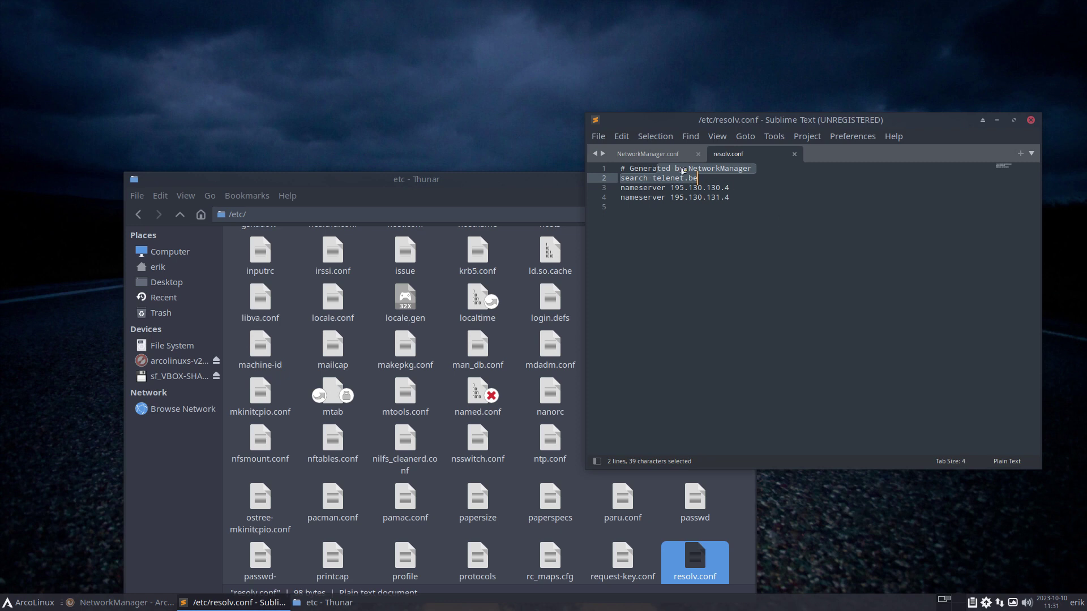
pyautogui.click(666, 157)
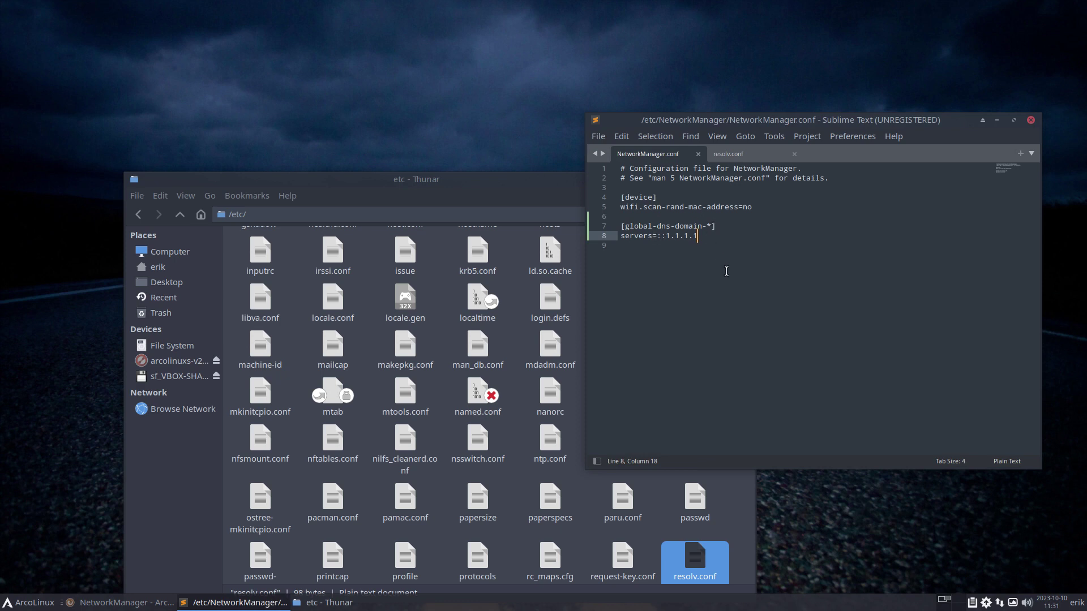
# Compare against the wiki example and correct the servers line to ::1,1.1.1.1
pyautogui.click(99, 602)
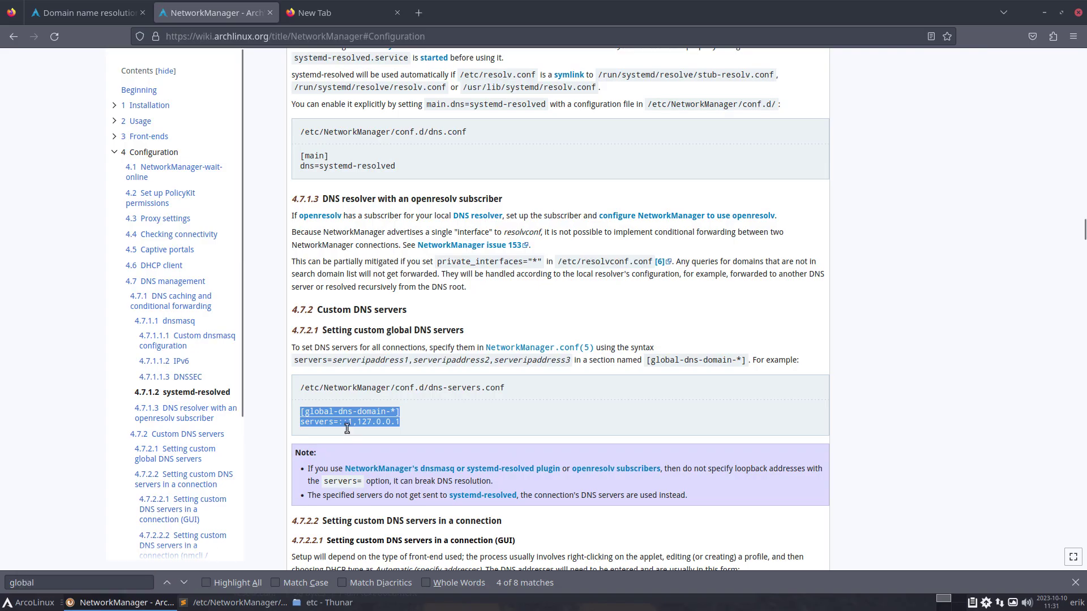
pyautogui.moveTo(347, 424); pyautogui.dragTo(339, 423)
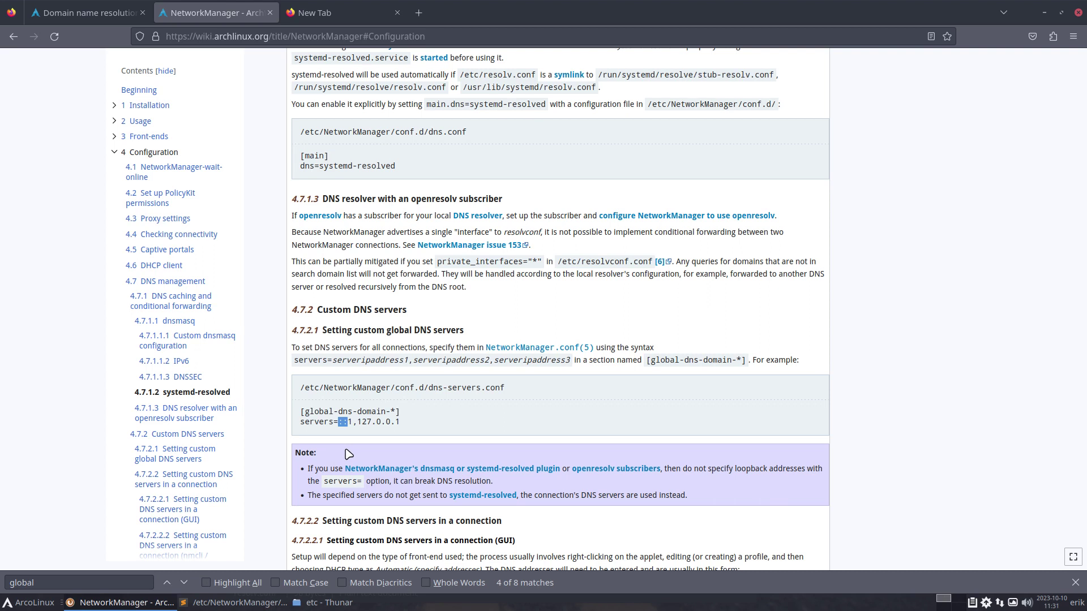
pyautogui.click(236, 603)
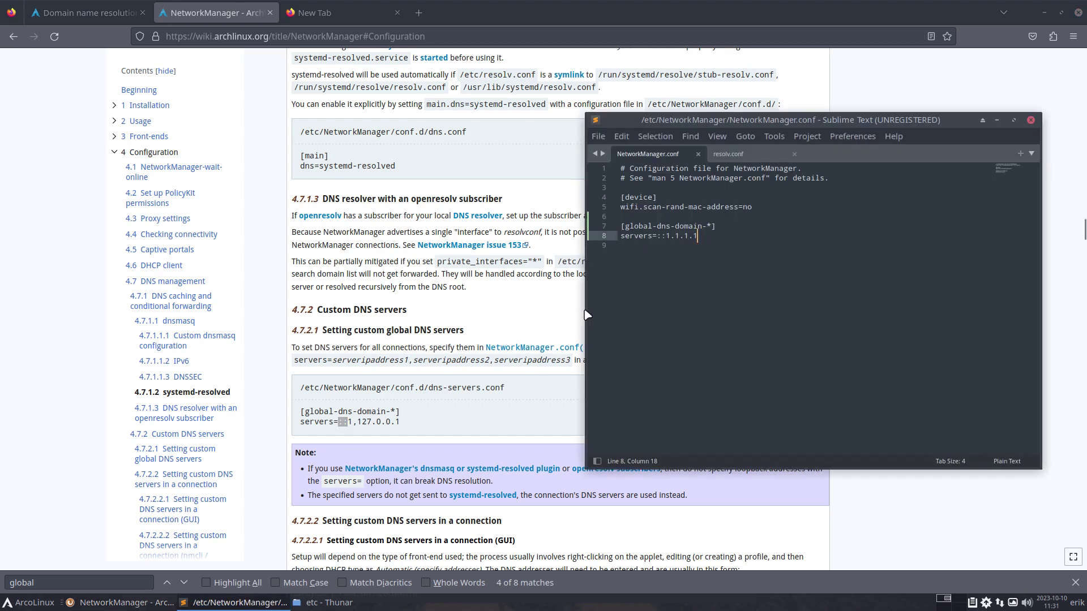
pyautogui.press('Left')
pyautogui.press('Left')
pyautogui.press('Left')
pyautogui.write(',1')
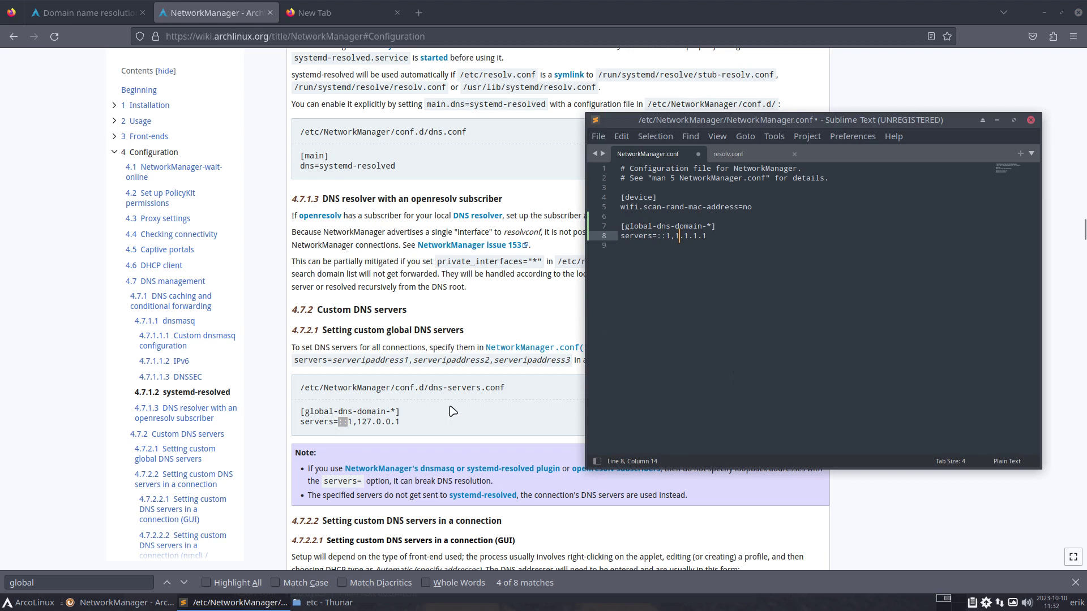
pyautogui.hotkey('alt', 'Tab')
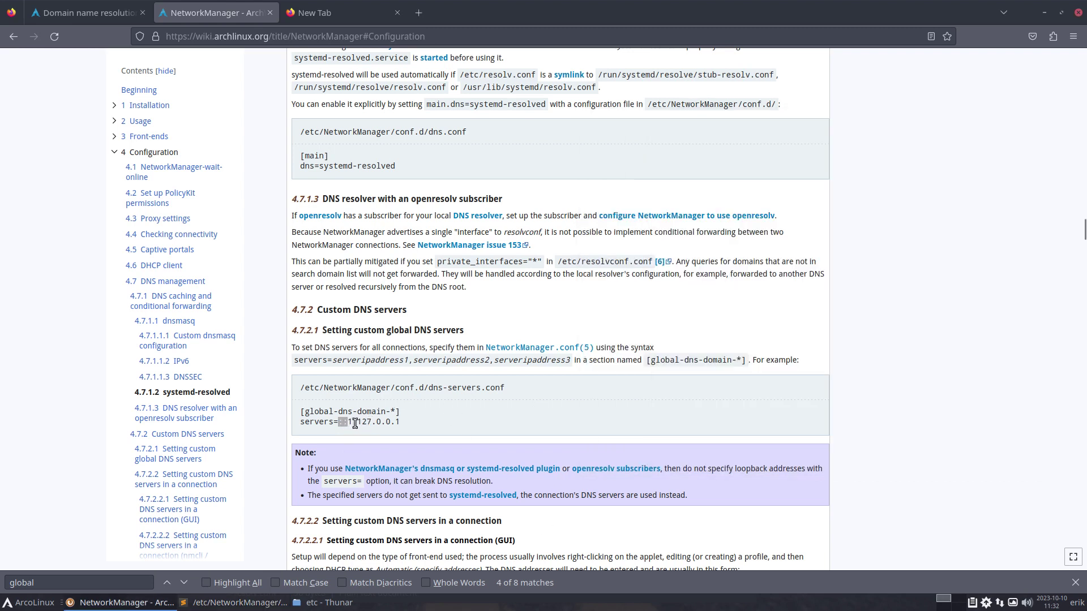
pyautogui.moveTo(353, 422); pyautogui.dragTo(410, 424)
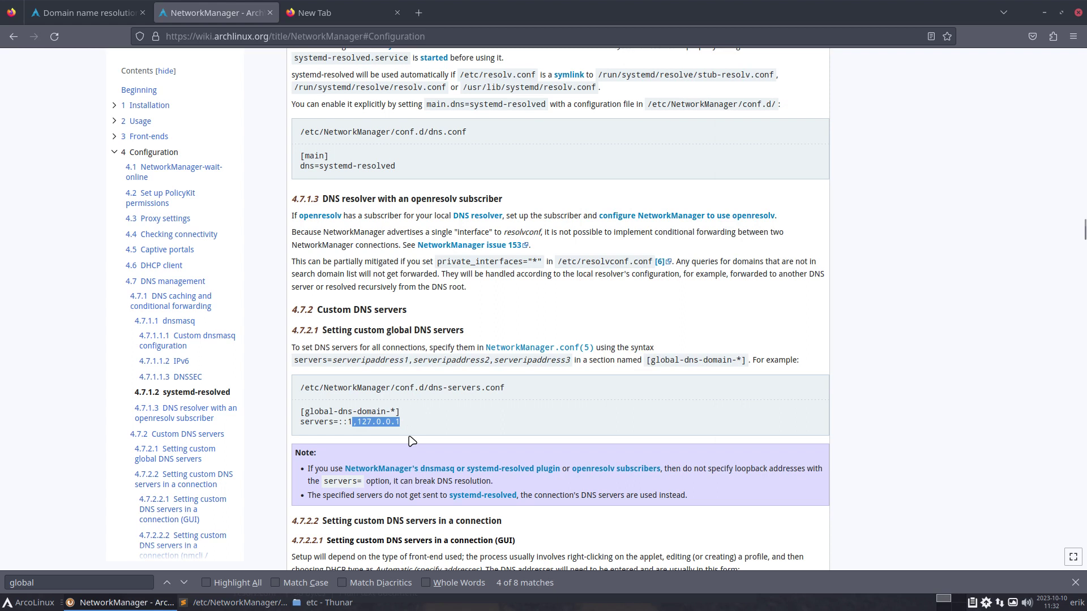
pyautogui.click(354, 425)
pyautogui.moveTo(353, 425); pyautogui.dragTo(338, 423)
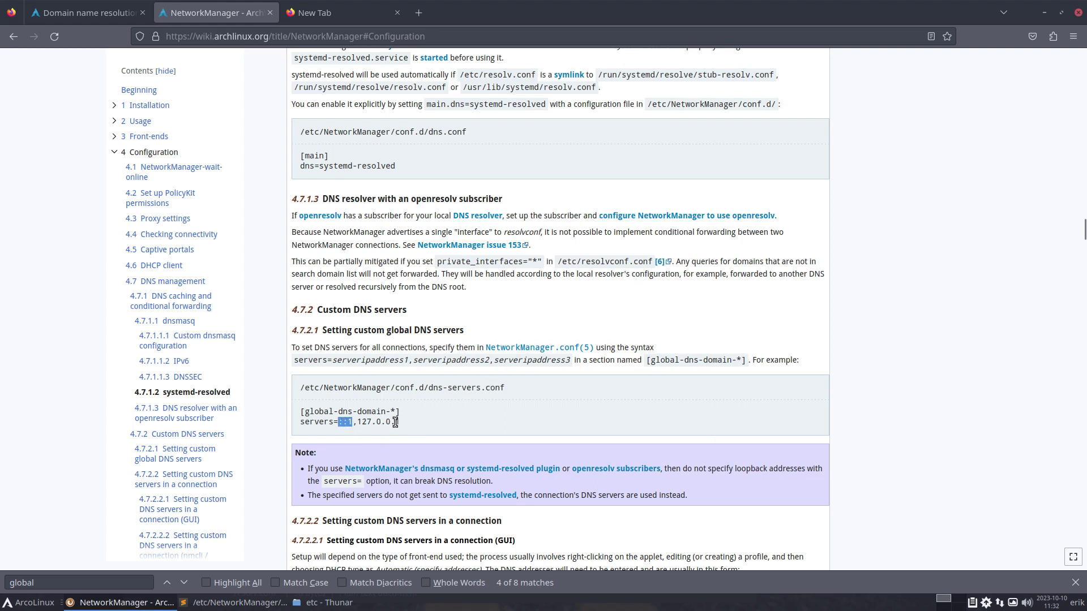
pyautogui.click(1044, 12)
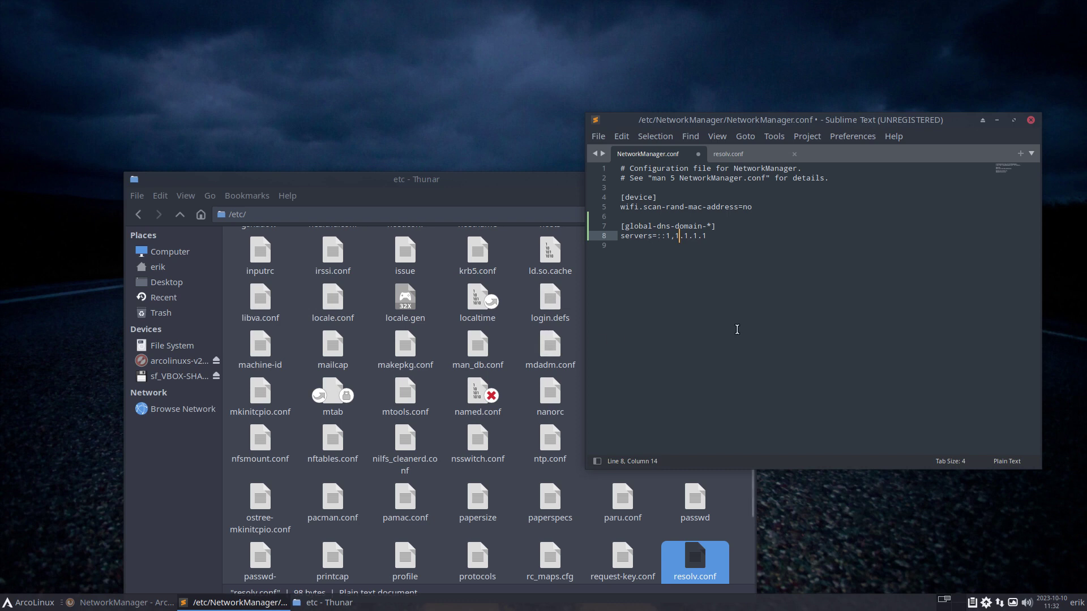
# Save NetworkManager.conf with the admin password and bring up the logout and reboot options
pyautogui.hotkey('ctrl', 's')
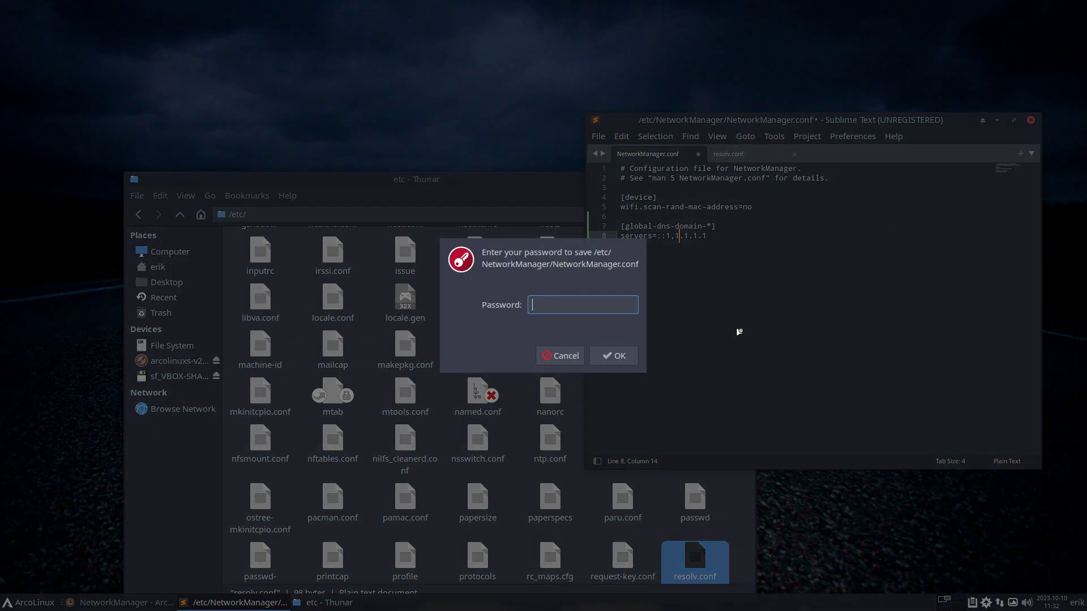
pyautogui.write('••••')
pyautogui.press('Return')
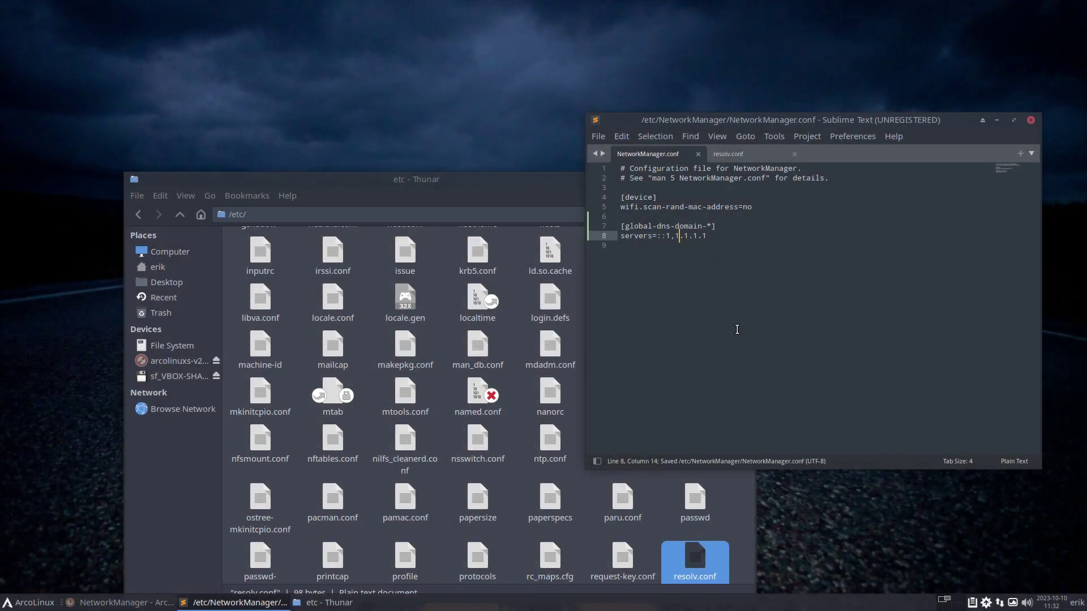
pyautogui.press('super+x')
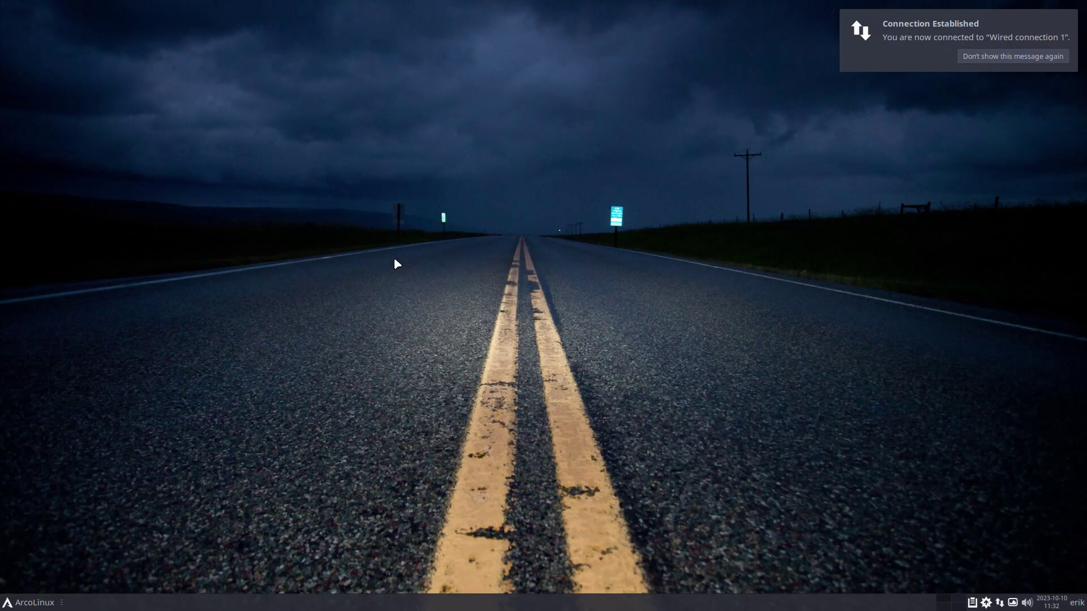
# Launch Sublime Text by running subl from the dmenu launcher
pyautogui.press('super+shift+Return')
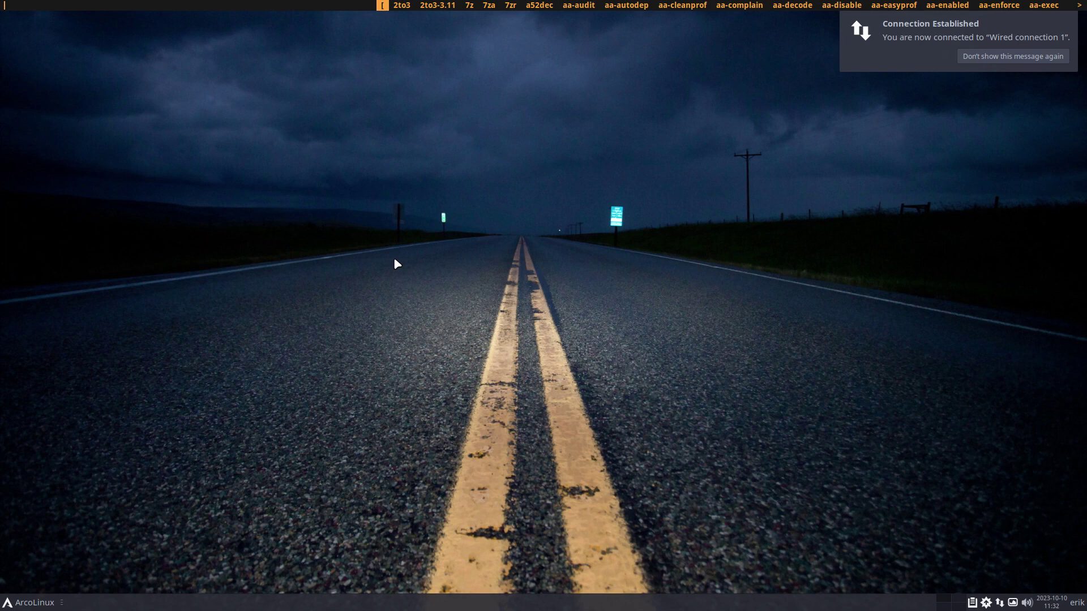
pyautogui.write('re')
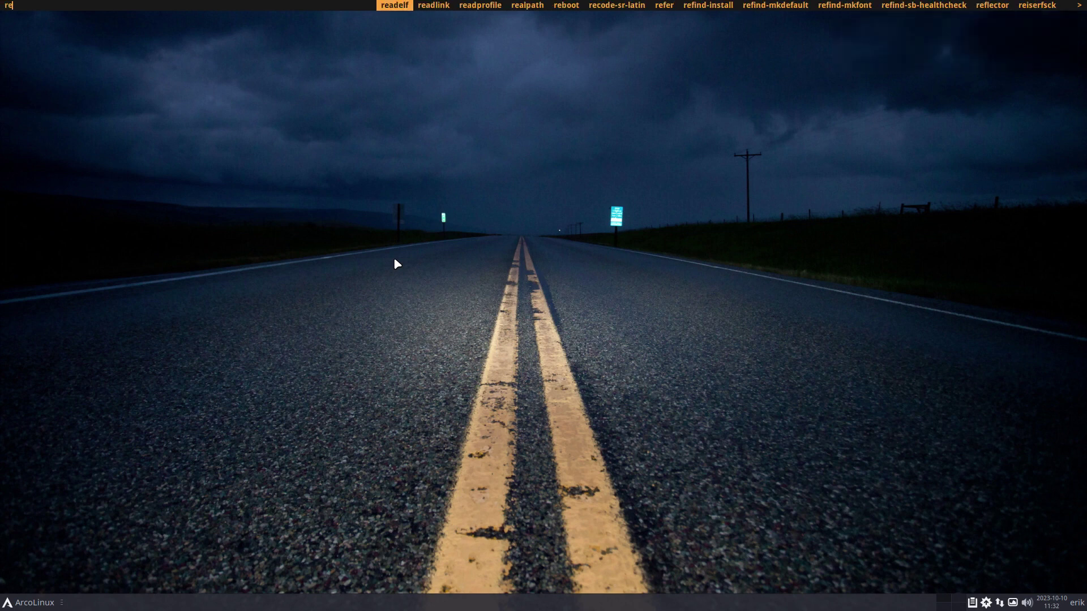
pyautogui.press('BackSpace')
pyautogui.press('BackSpace')
pyautogui.write('subl')
pyautogui.press('Return')
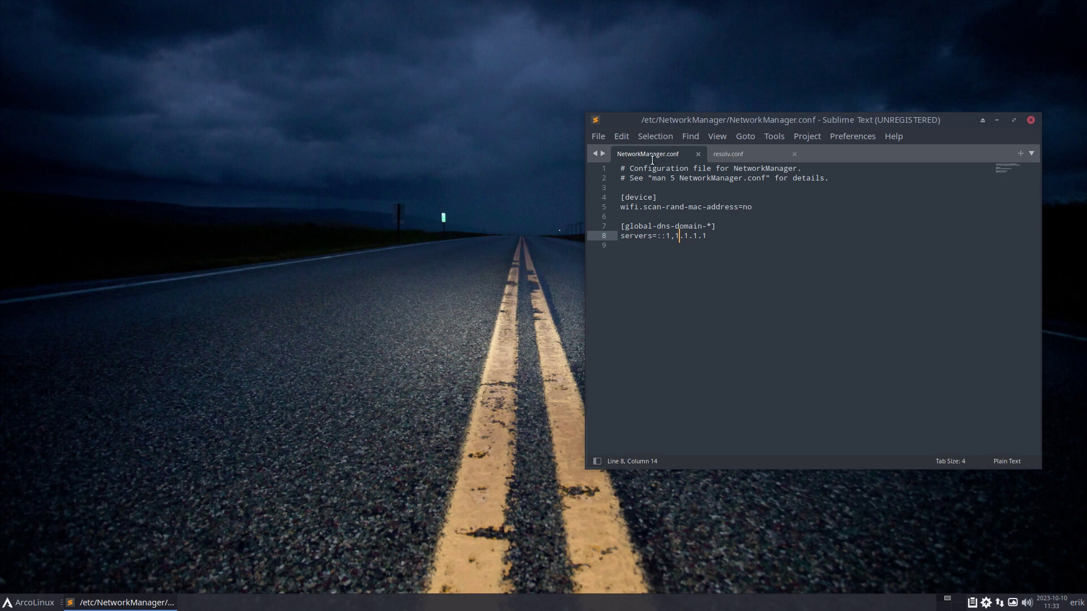
# Compare the servers=::1,1.1.1.1 line in NetworkManager.conf with the nameserver ::1 and nameserver 1.1.1.1 lines in resolv.conf
pyautogui.click(743, 154)
pyautogui.click(732, 187)
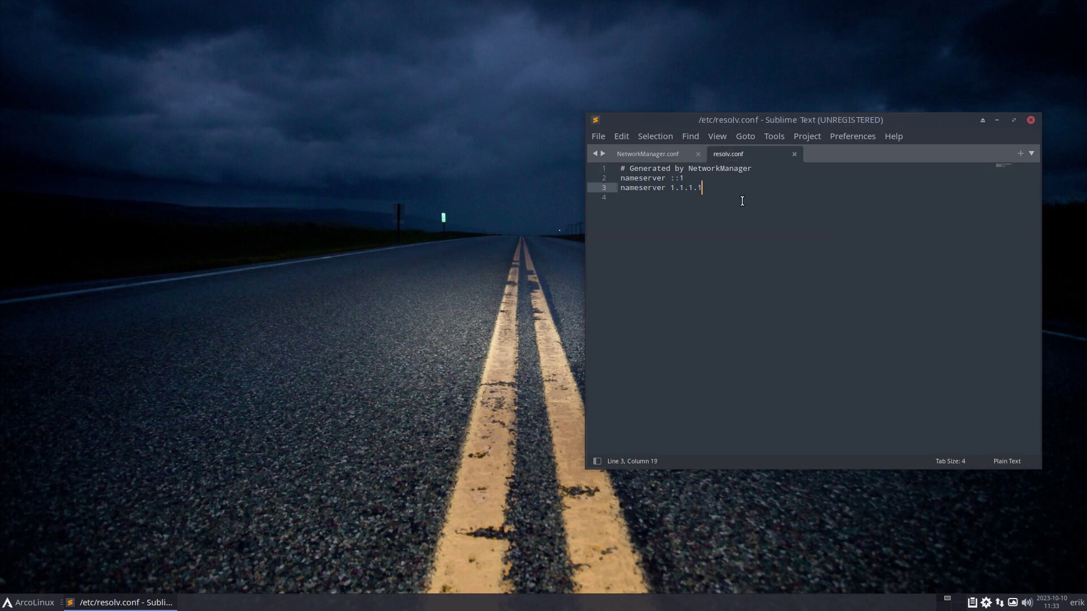
pyautogui.click(682, 154)
pyautogui.moveTo(658, 236); pyautogui.dragTo(674, 236)
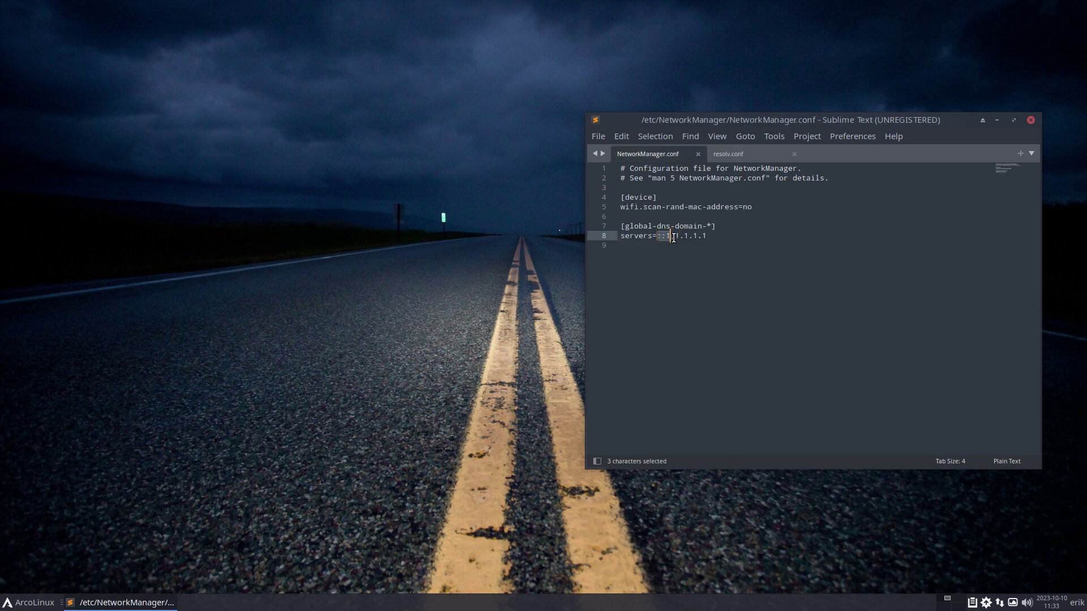
pyautogui.click(767, 157)
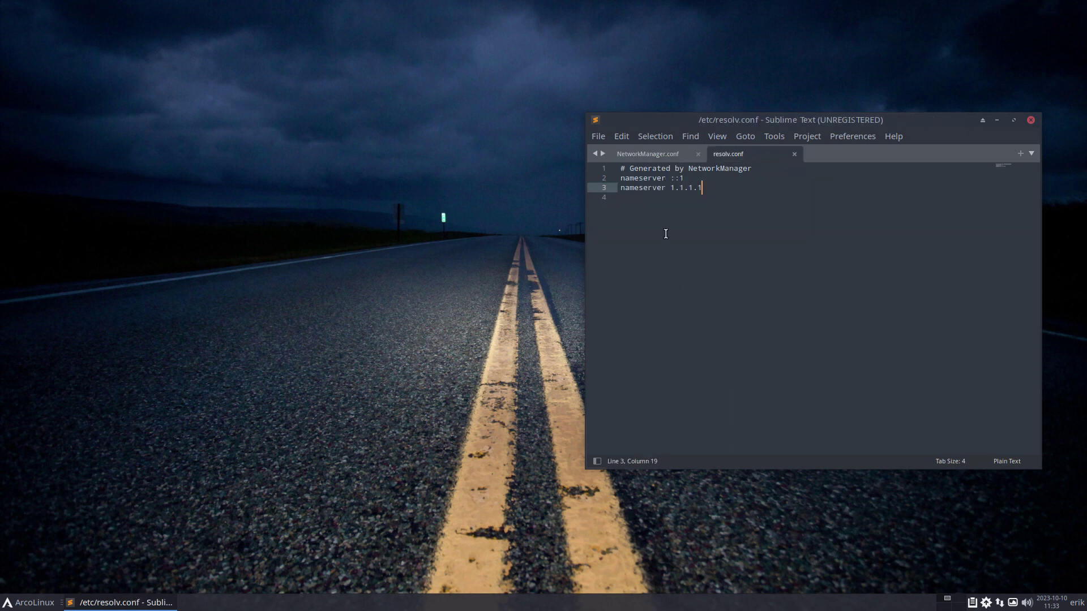
pyautogui.moveTo(702, 176); pyautogui.dragTo(621, 188)
# Load erikdubois.be and then google.com in new Firefox tabs to confirm DNS resolution works
pyautogui.click(28, 603)
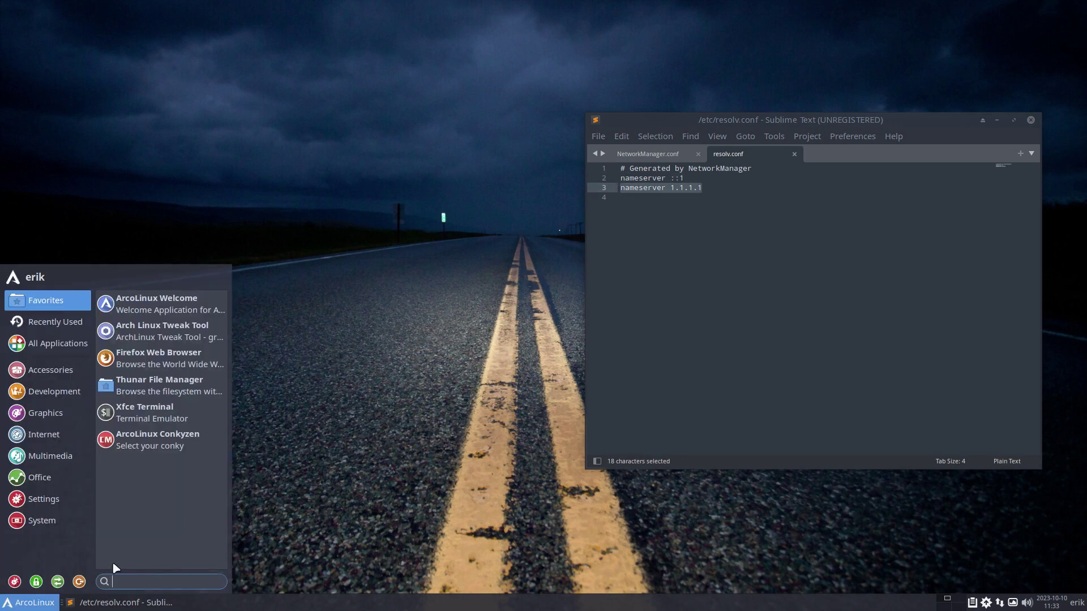
pyautogui.click(466, 188)
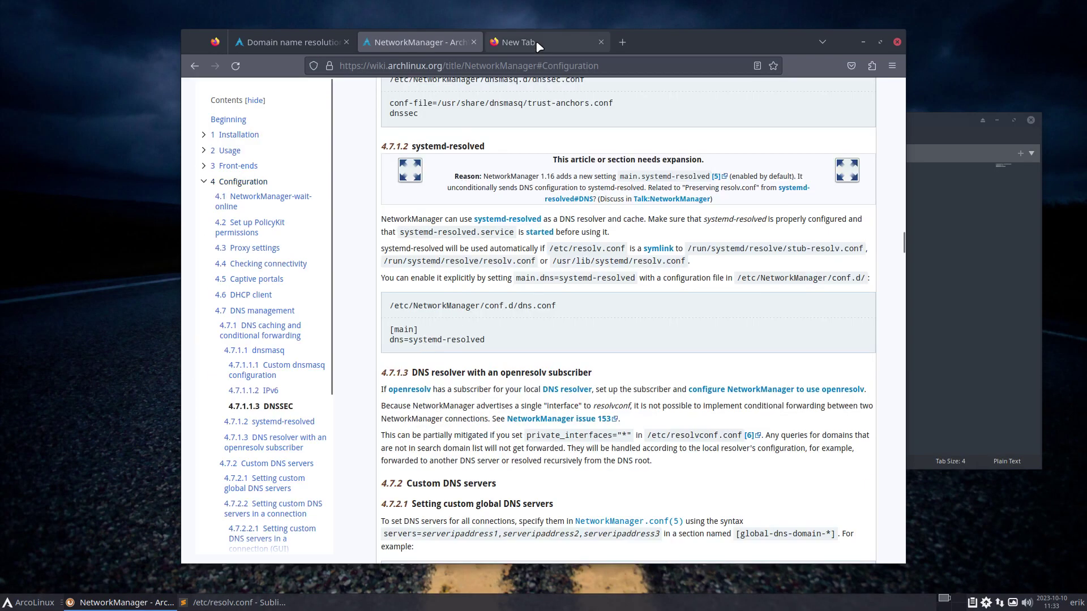
pyautogui.click(538, 47)
pyautogui.click(514, 71)
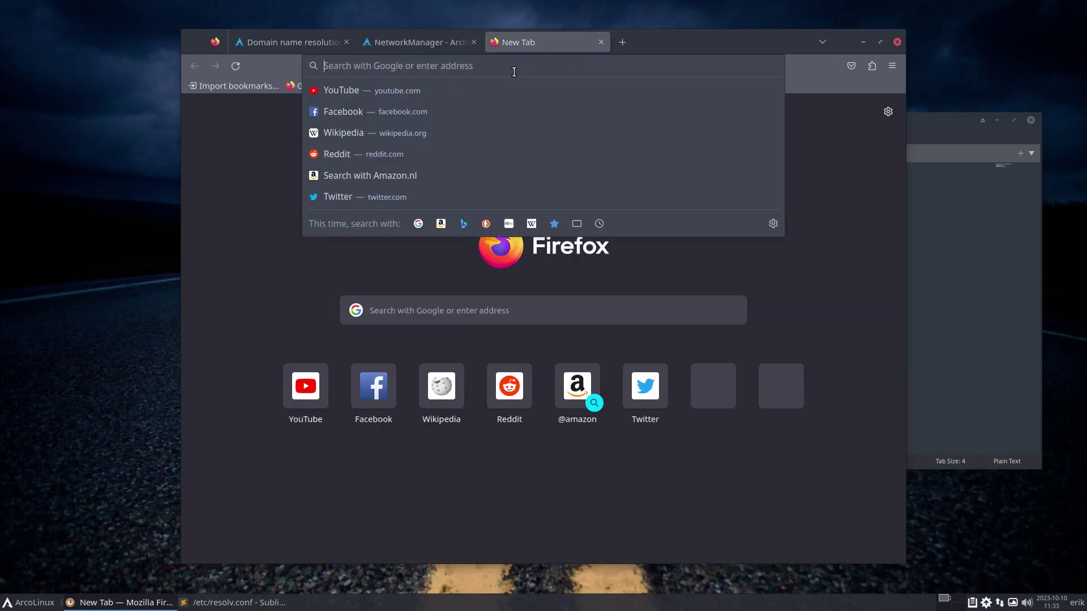
pyautogui.write('erikdubois')
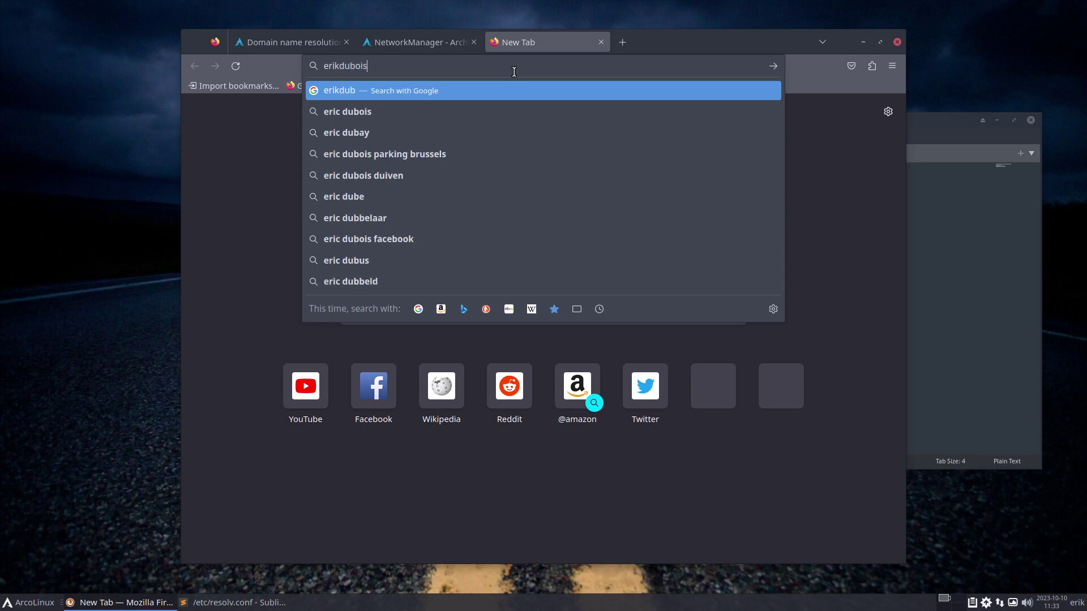
pyautogui.write('.be')
pyautogui.press('Return')
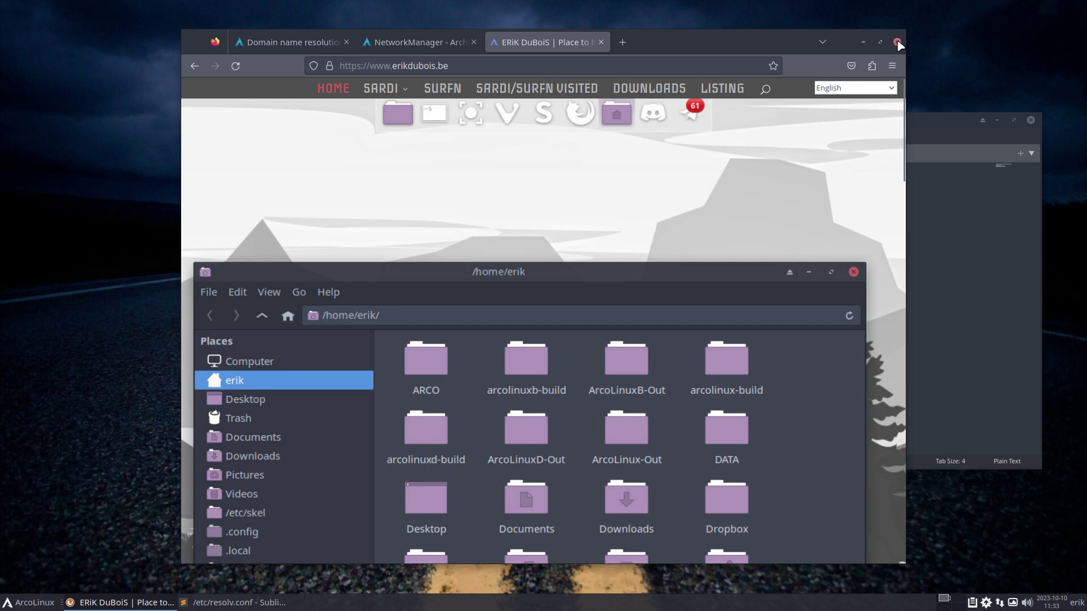
pyautogui.click(623, 43)
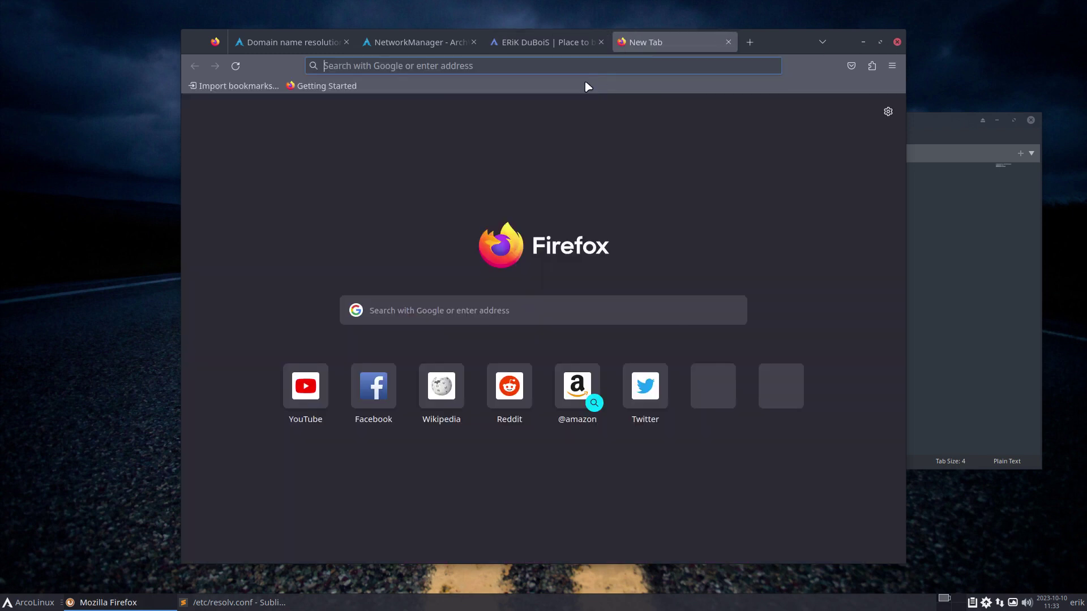
pyautogui.write('google.com/')
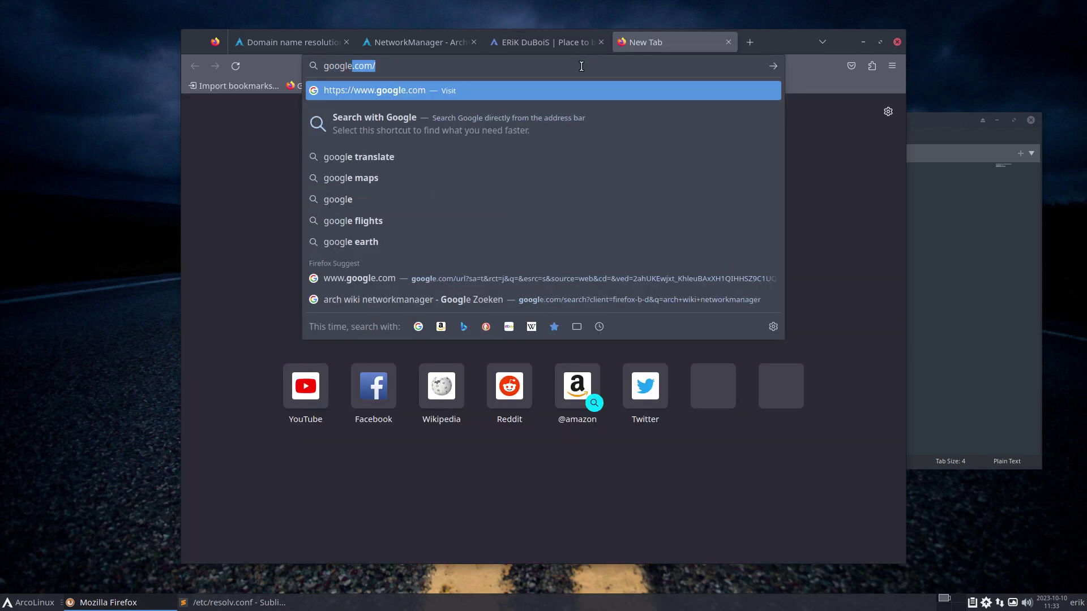
pyautogui.press('Return')
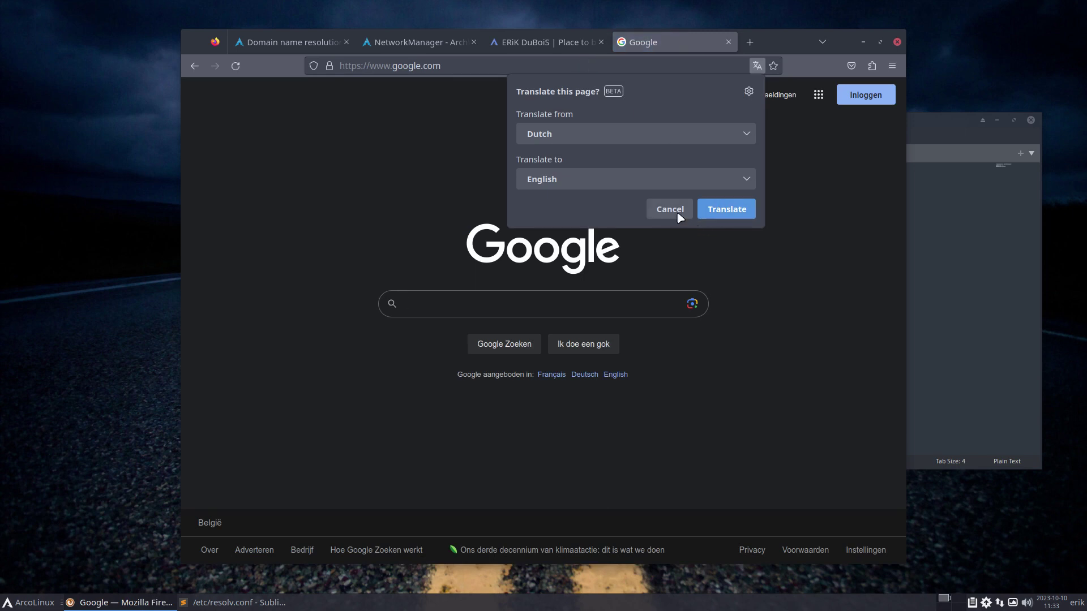
# Dismiss the translation offer, close Firefox, and highlight 1.1.1.1 on NetworkManager.conf's servers line
pyautogui.click(677, 211)
pyautogui.click(898, 42)
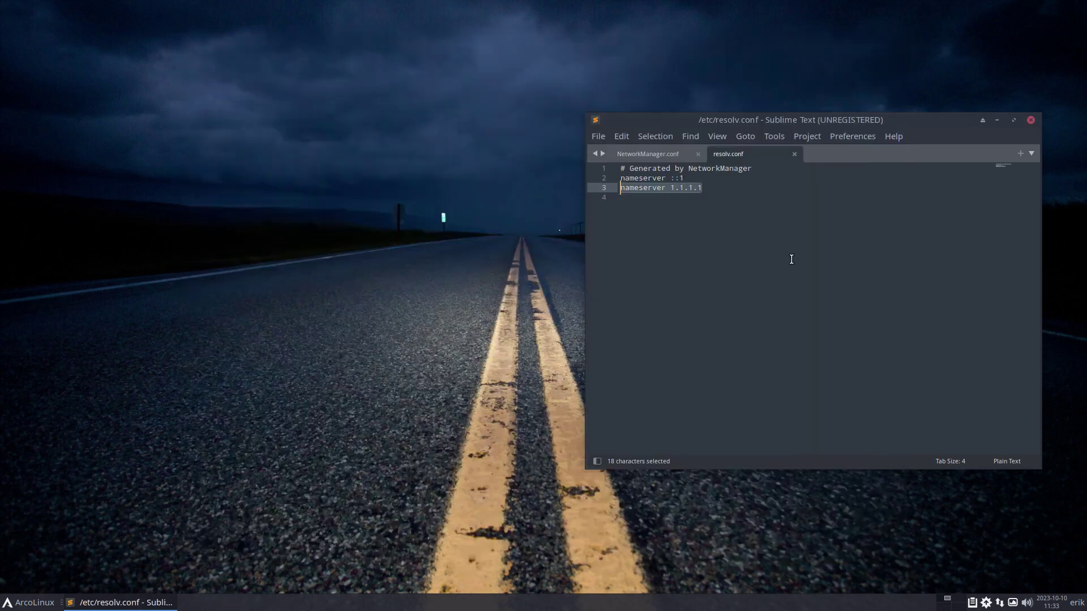
pyautogui.click(672, 157)
pyautogui.click(708, 237)
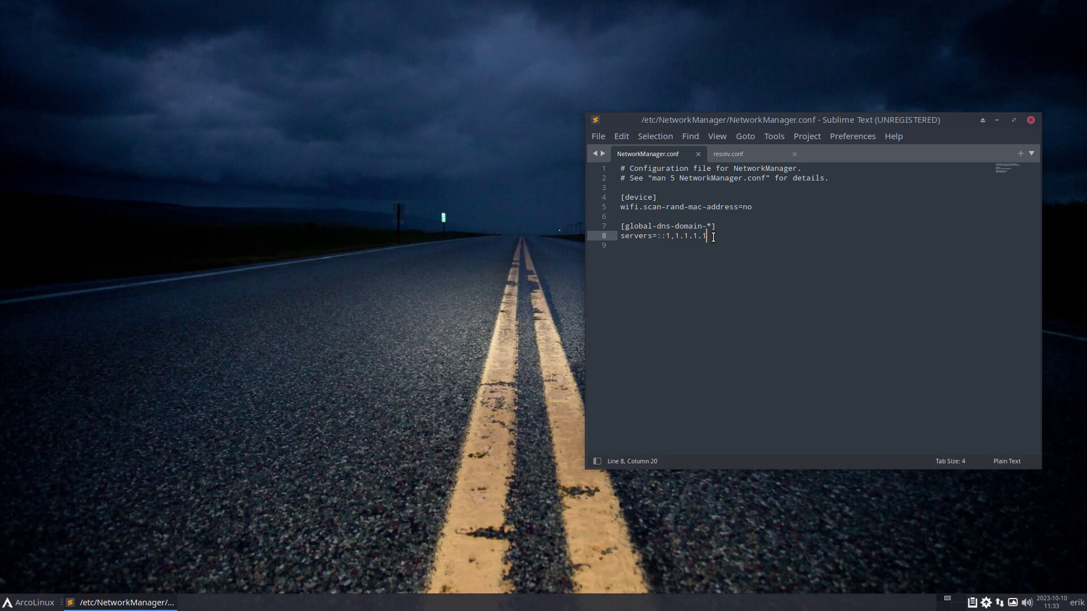
pyautogui.moveTo(675, 236); pyautogui.dragTo(709, 237)
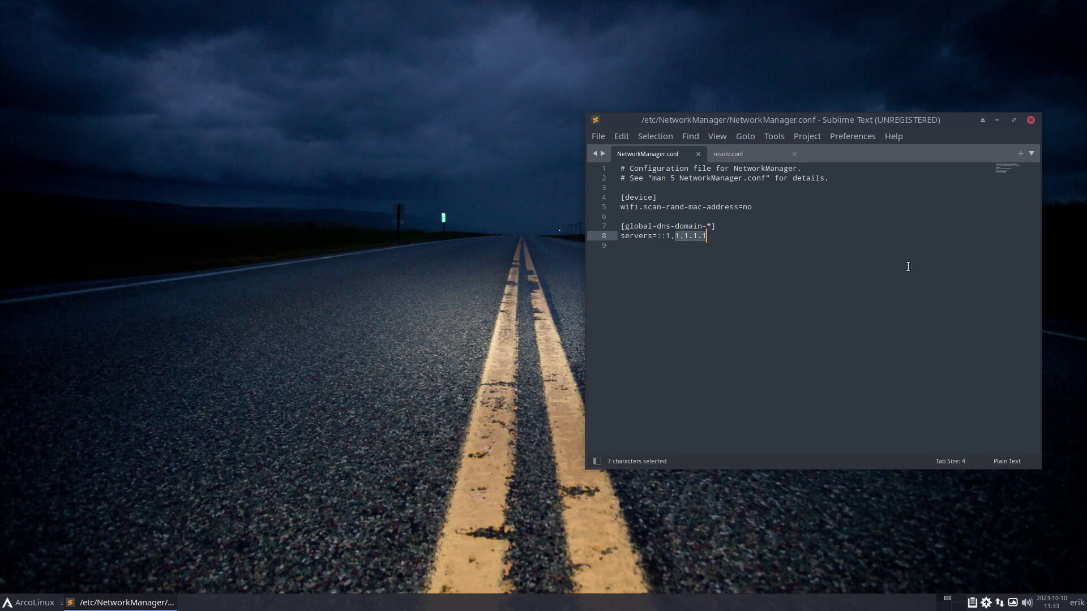